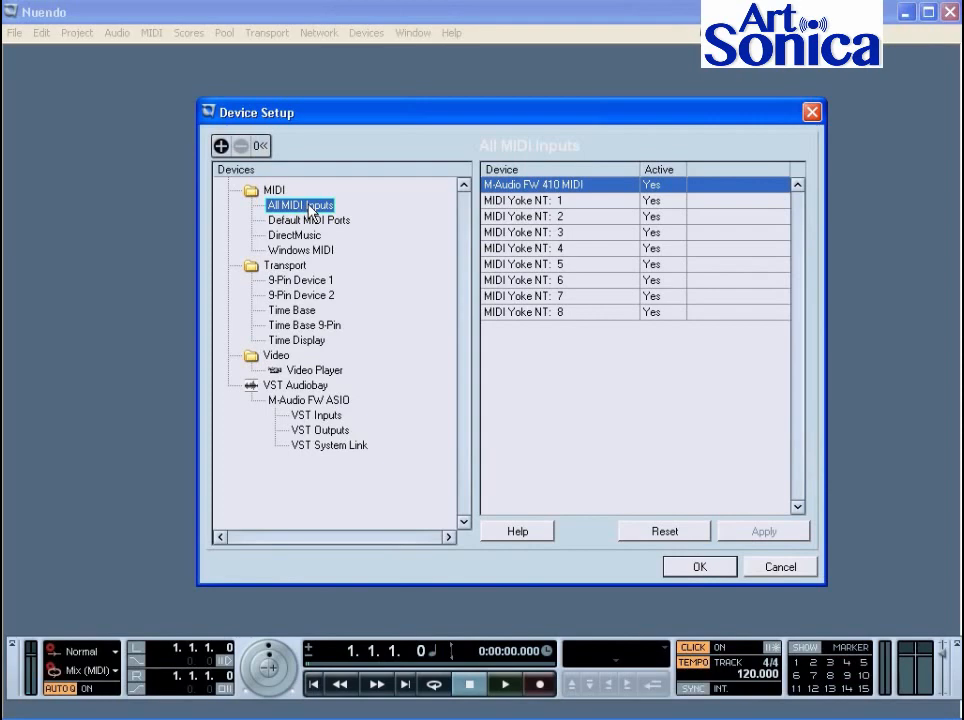
Confirm the device setup and set the MIDI 01 track's input to All MIDI Inputs
click(690, 570)
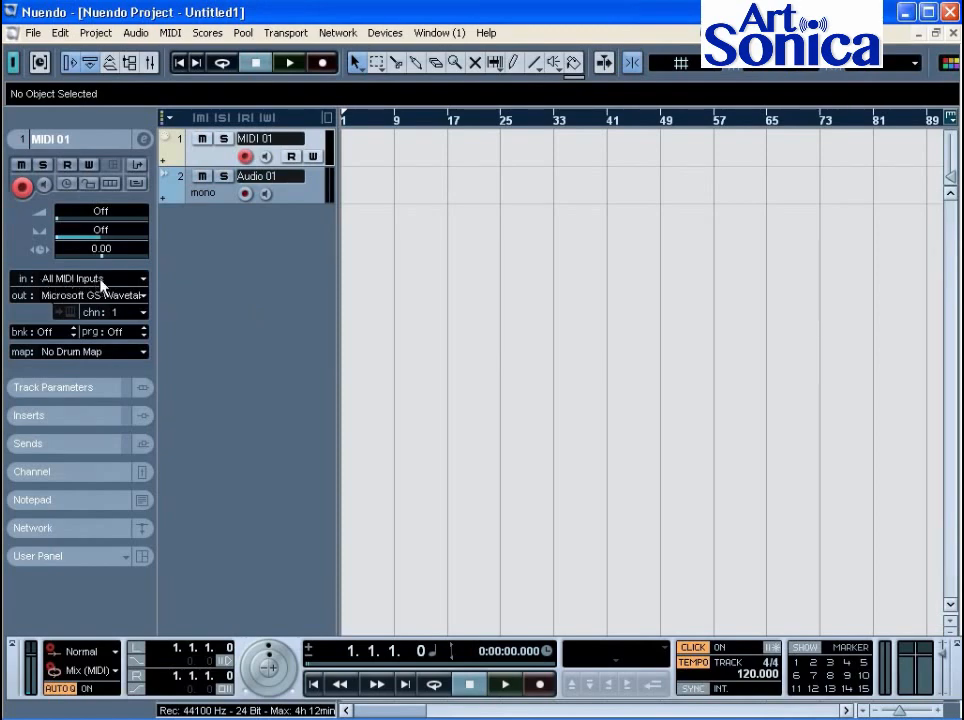
click(142, 282)
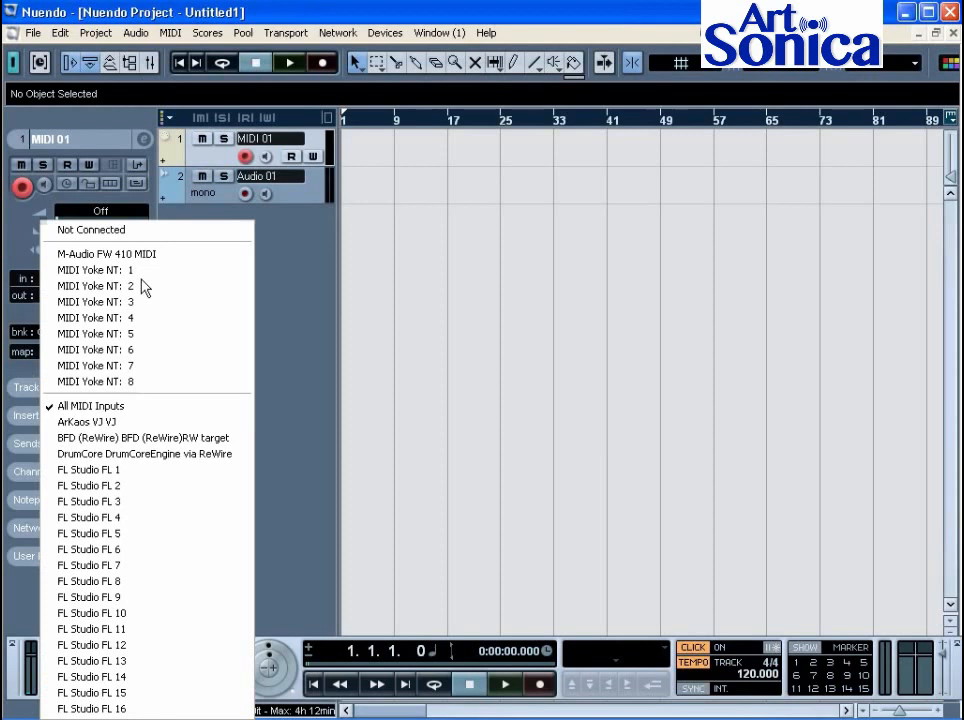
click(128, 403)
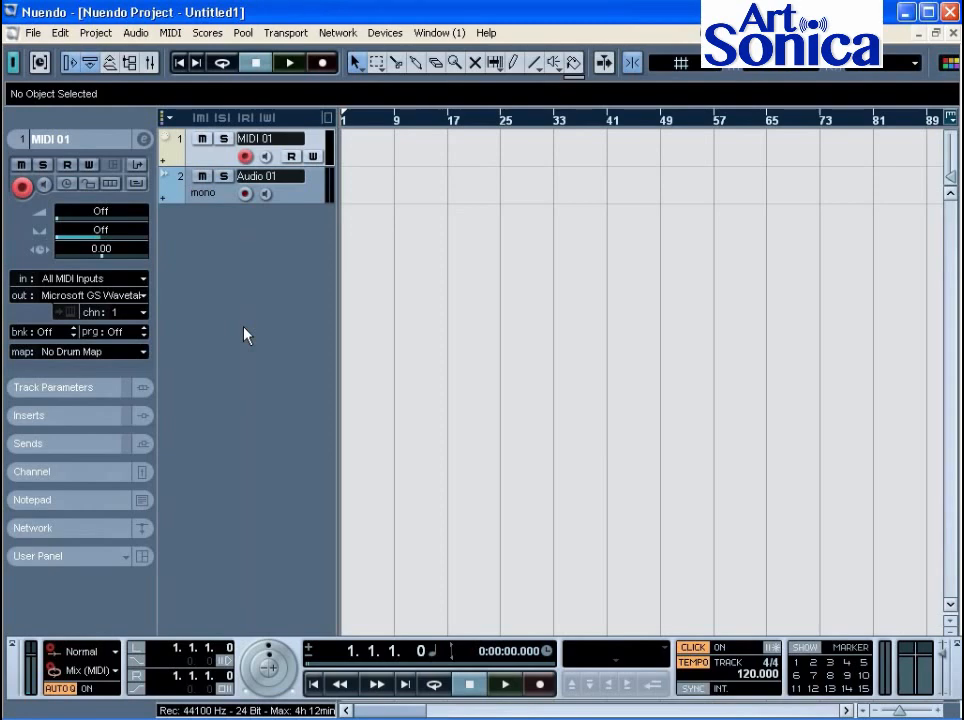
Switch to Bome's Mouse Keyboard and play several notes to test the MIDI 01 track's input
key(alt+Tab)
key(alt+Tab)
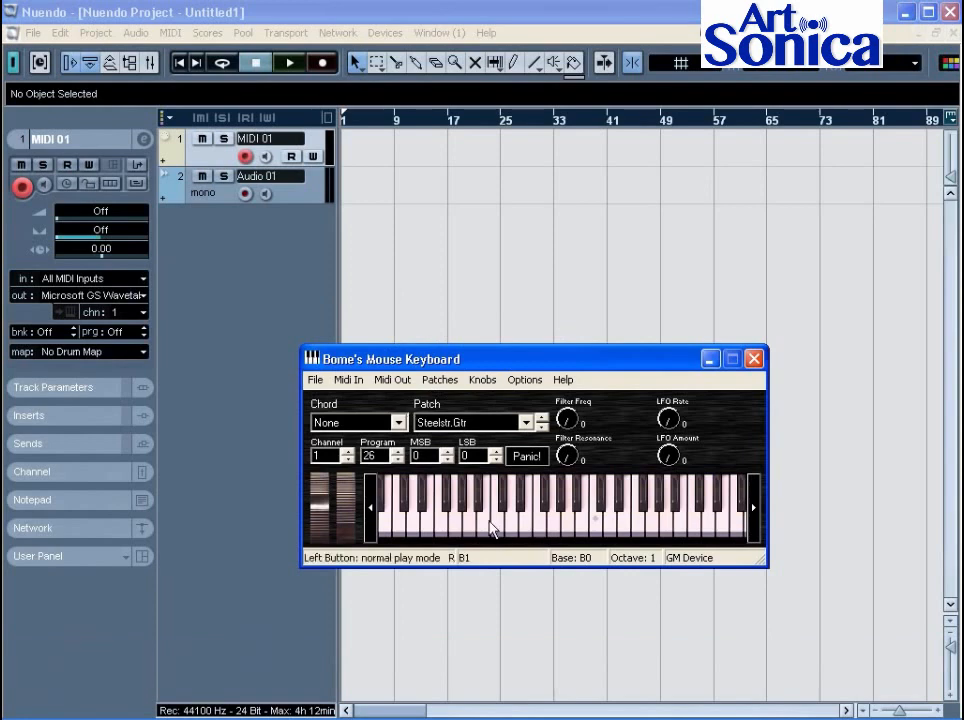
click(554, 524)
click(580, 523)
click(436, 512)
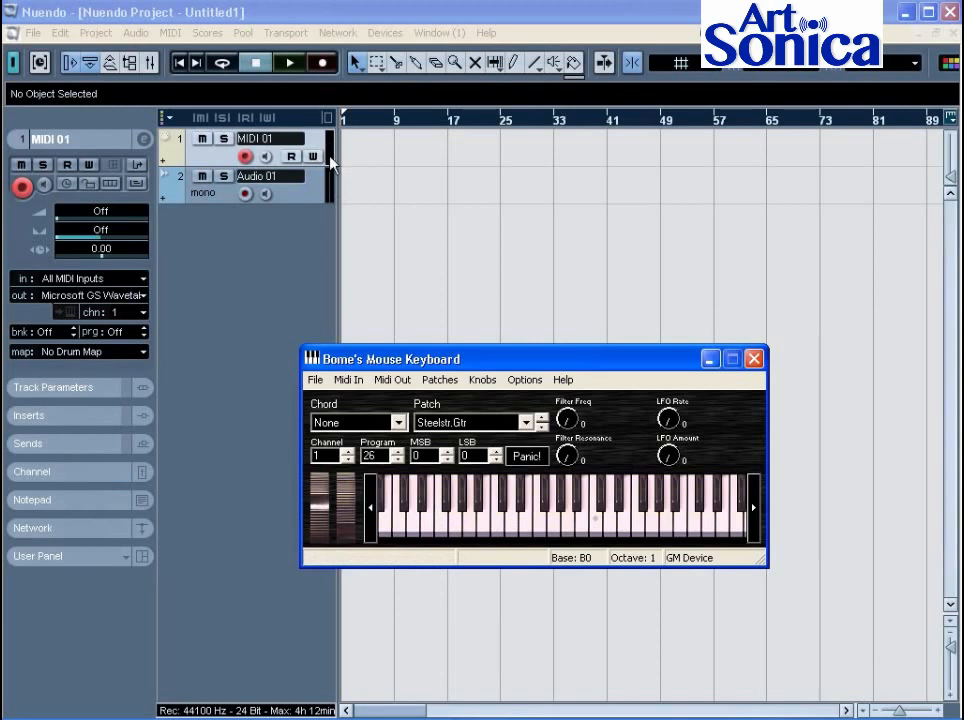
click(467, 525)
click(512, 533)
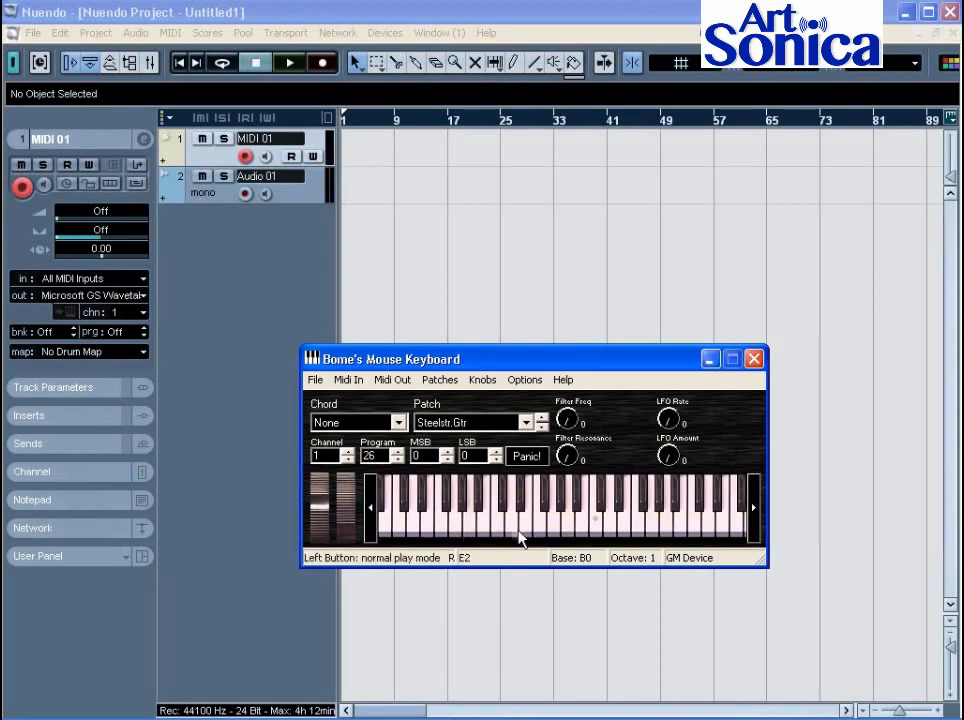
click(553, 531)
click(591, 528)
click(523, 527)
click(484, 516)
click(440, 503)
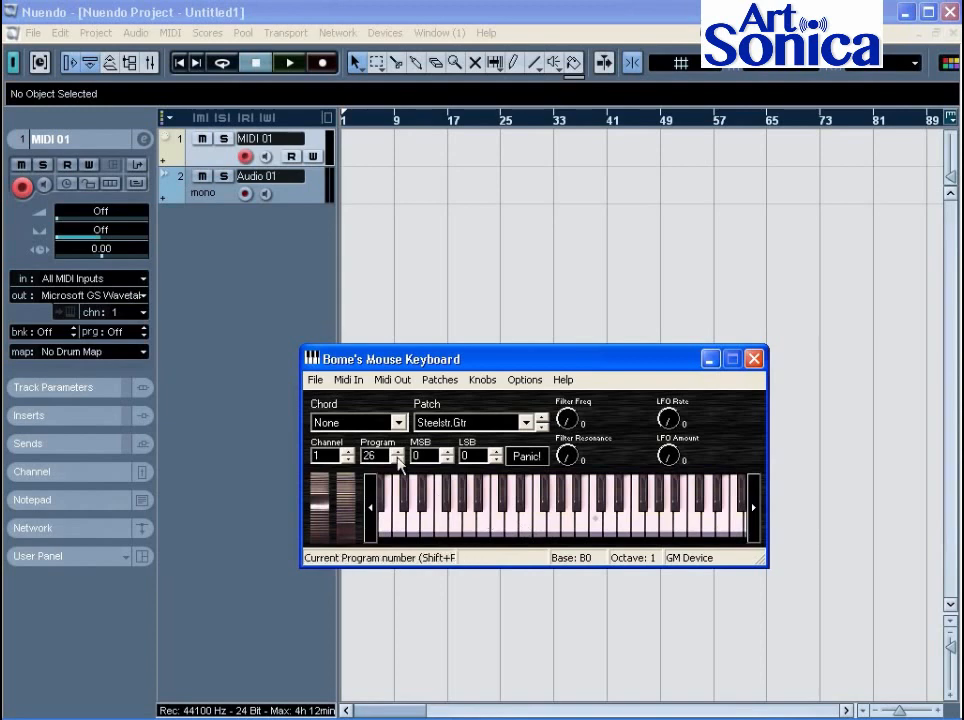
In the device setup, deactivate MIDI Yoke NT 1 to 8 under All MIDI Inputs and confirm the changes
click(385, 33)
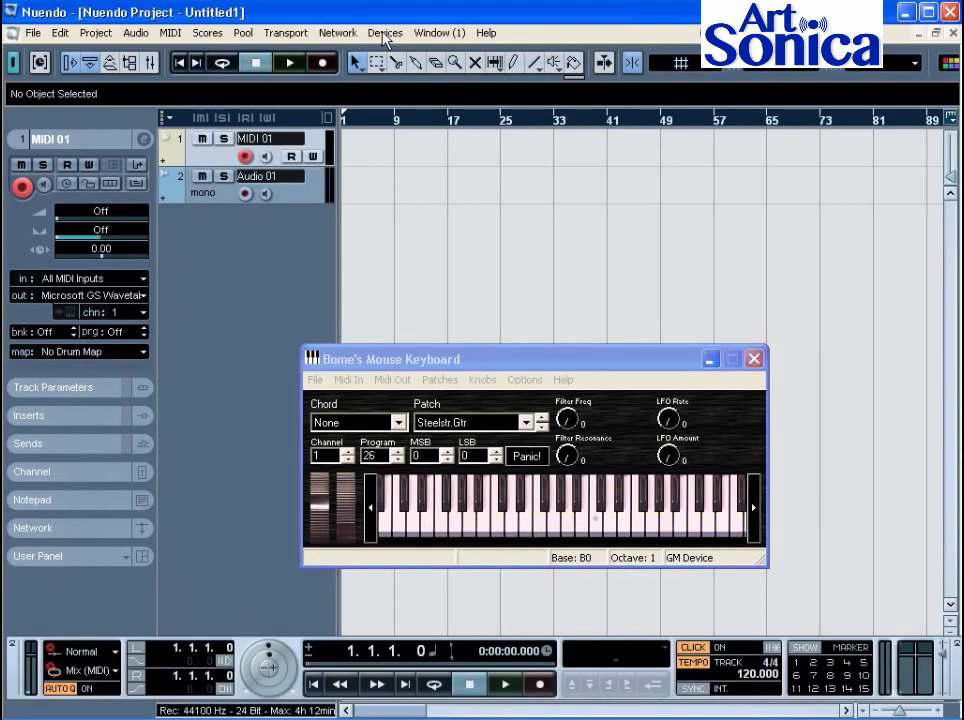
click(385, 33)
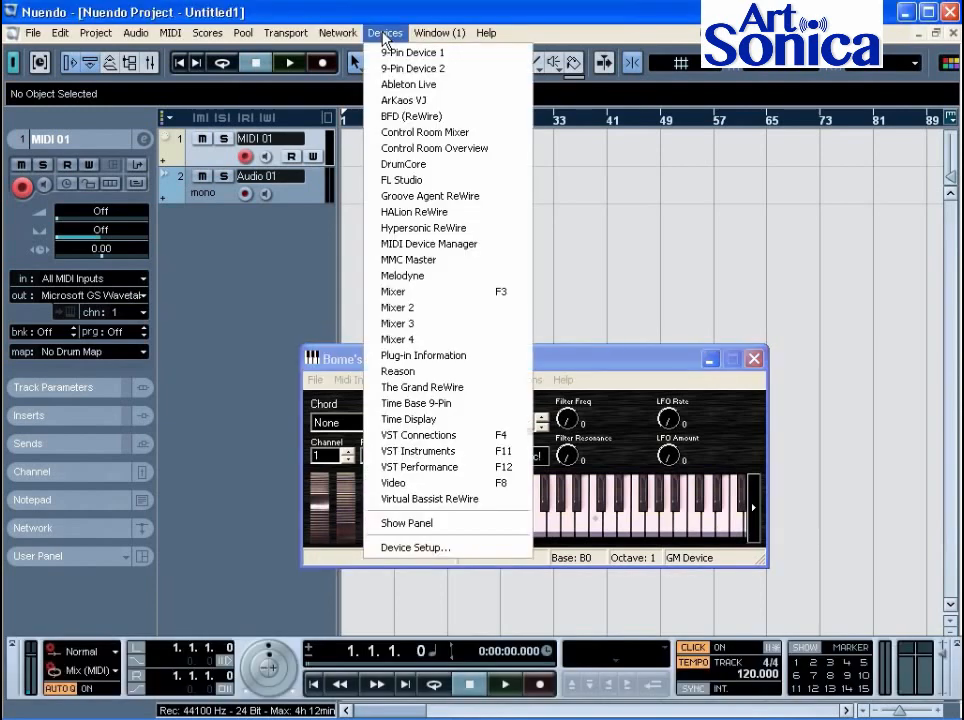
click(450, 550)
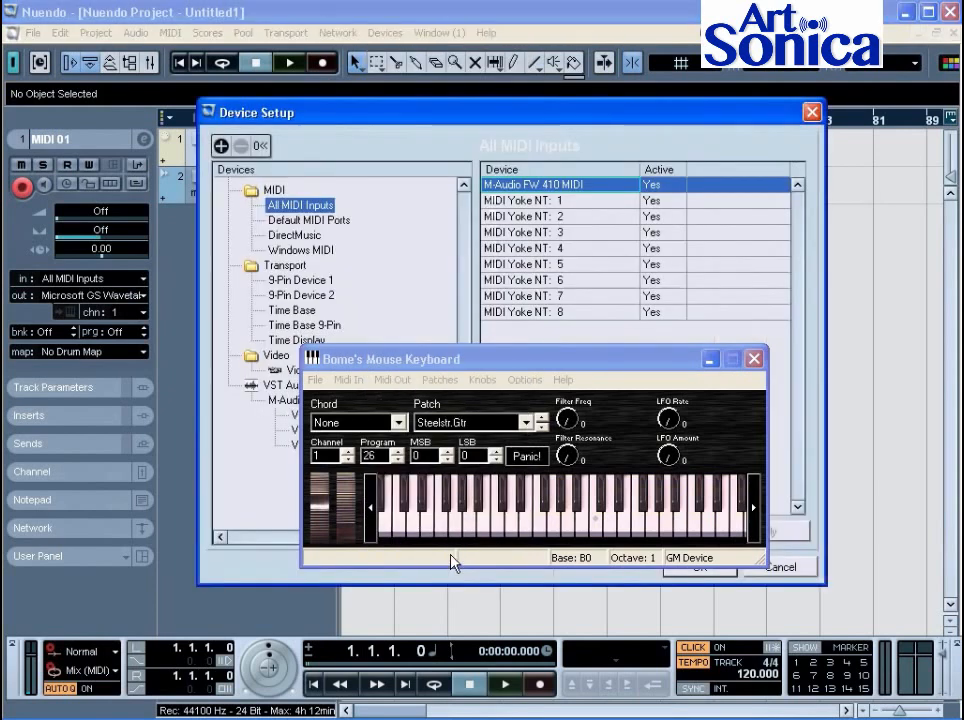
click(650, 201)
click(650, 216)
click(652, 232)
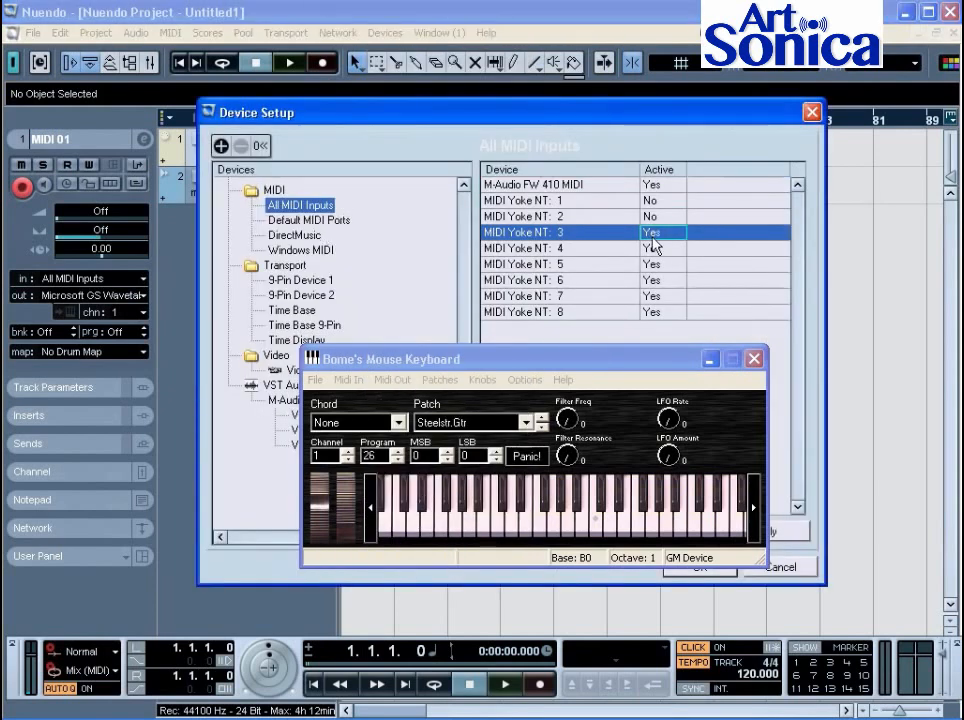
click(651, 248)
click(651, 264)
click(651, 280)
click(651, 296)
click(649, 312)
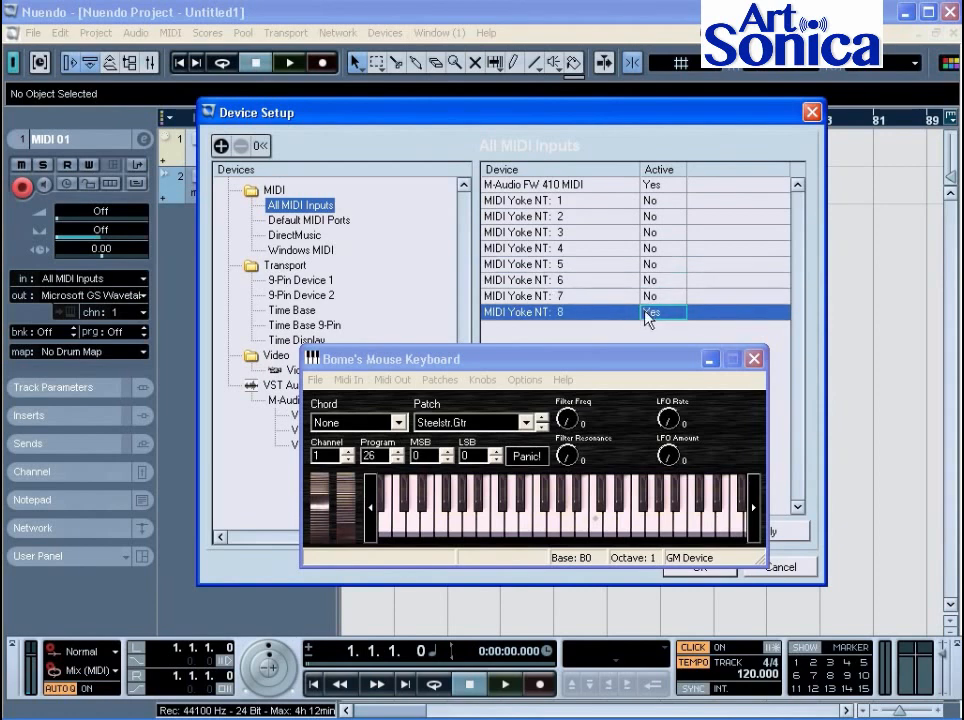
drag(604, 366, 473, 339)
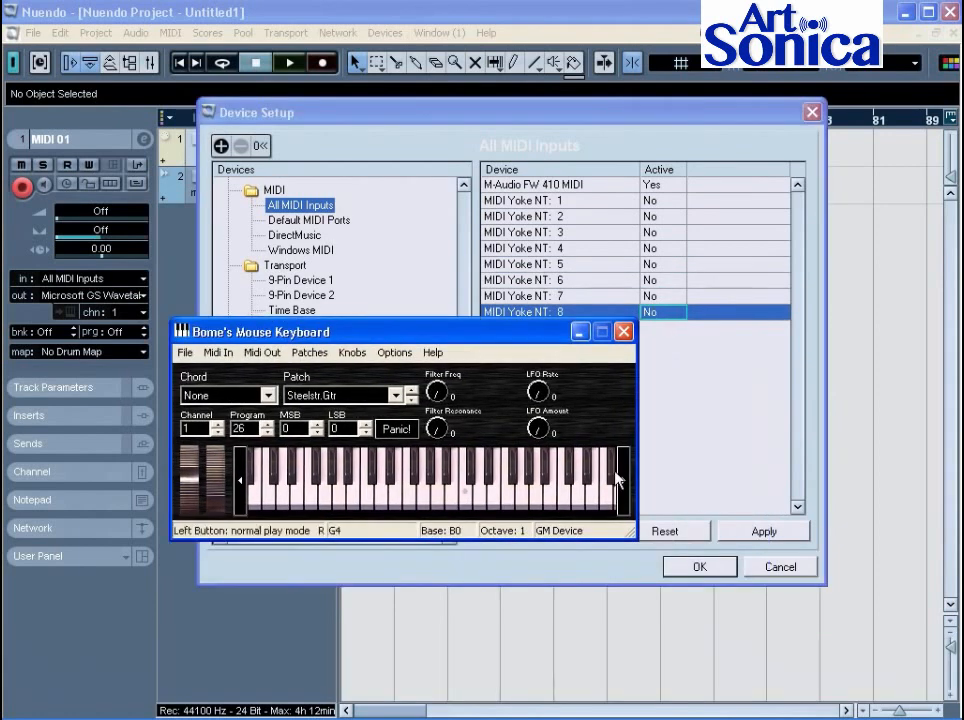
click(701, 569)
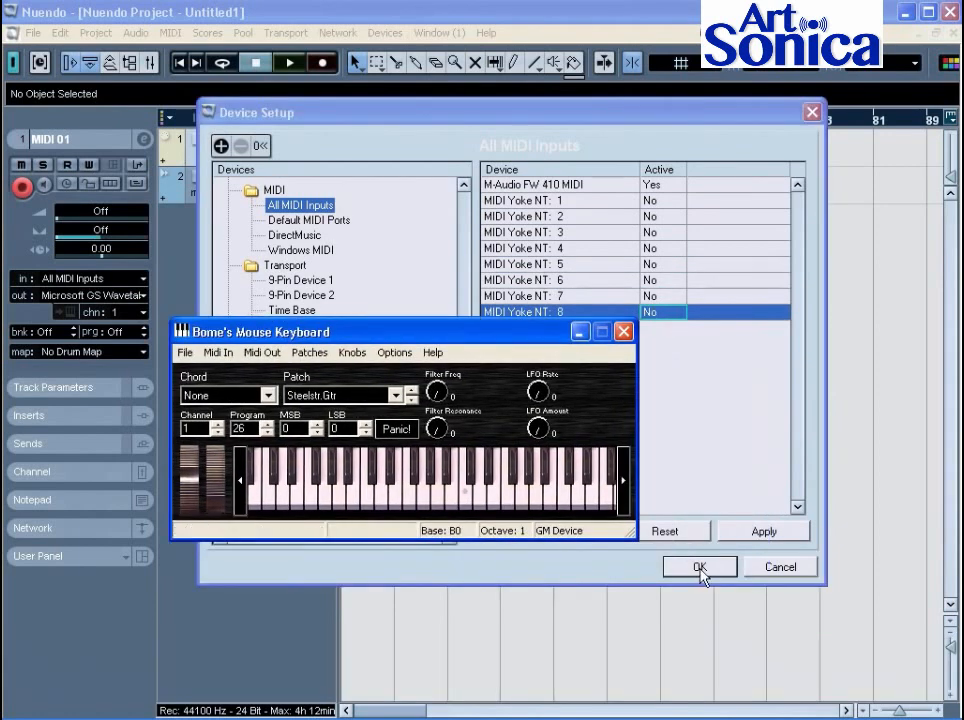
click(700, 567)
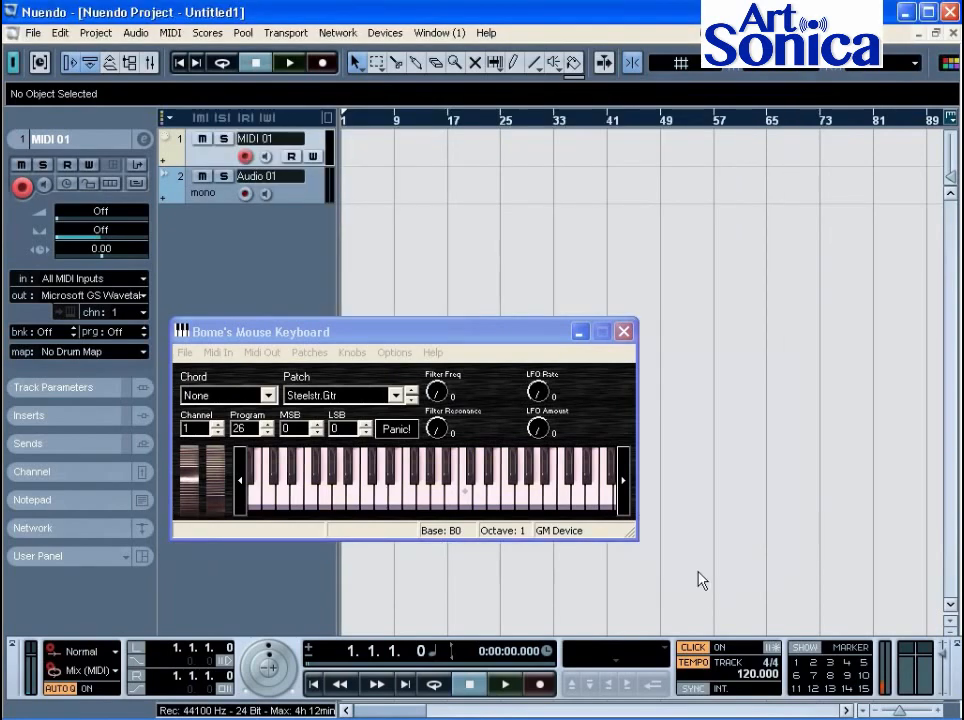
Move Bome's Mouse Keyboard over the arrangement area and close it
drag(553, 340, 673, 340)
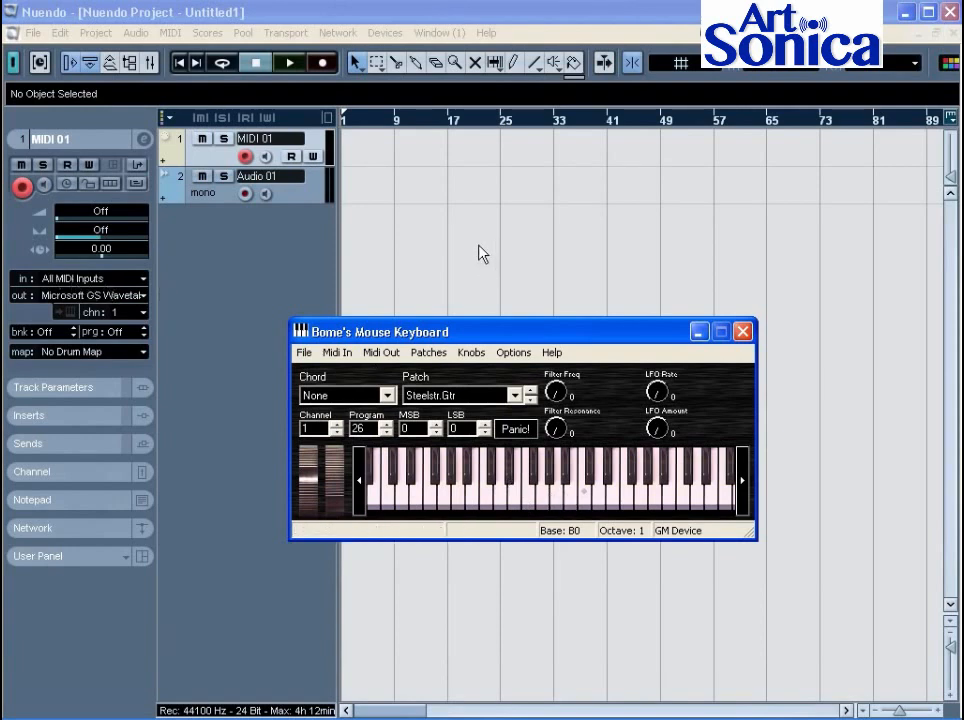
click(742, 331)
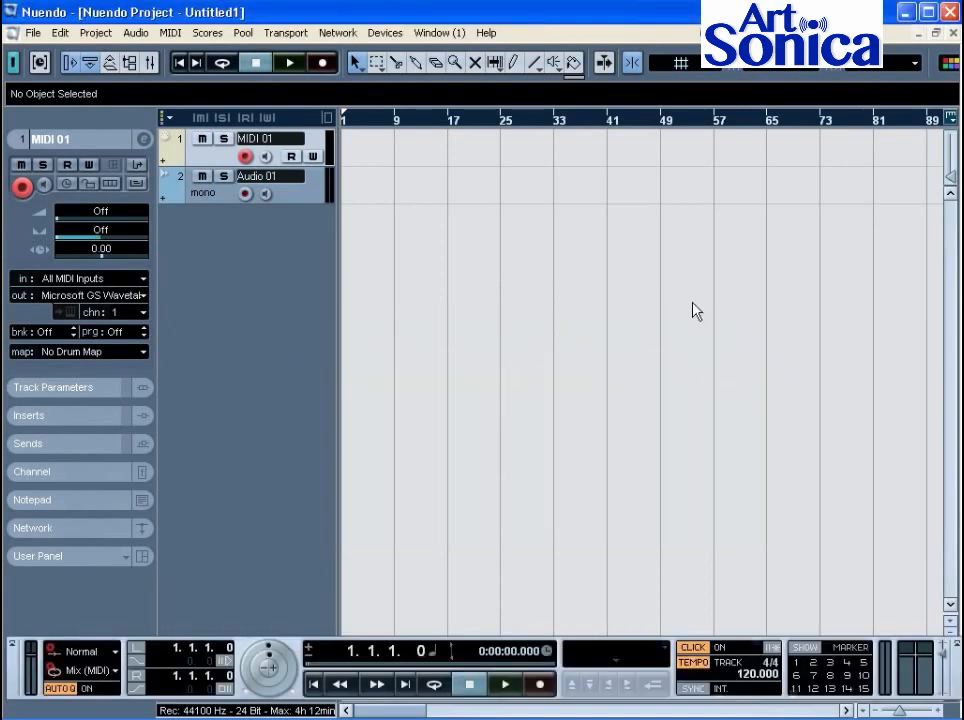
Set the default MIDI ports to M-Audio FW 410 MIDI for input and Not Connected for output, and apply the changes
click(396, 34)
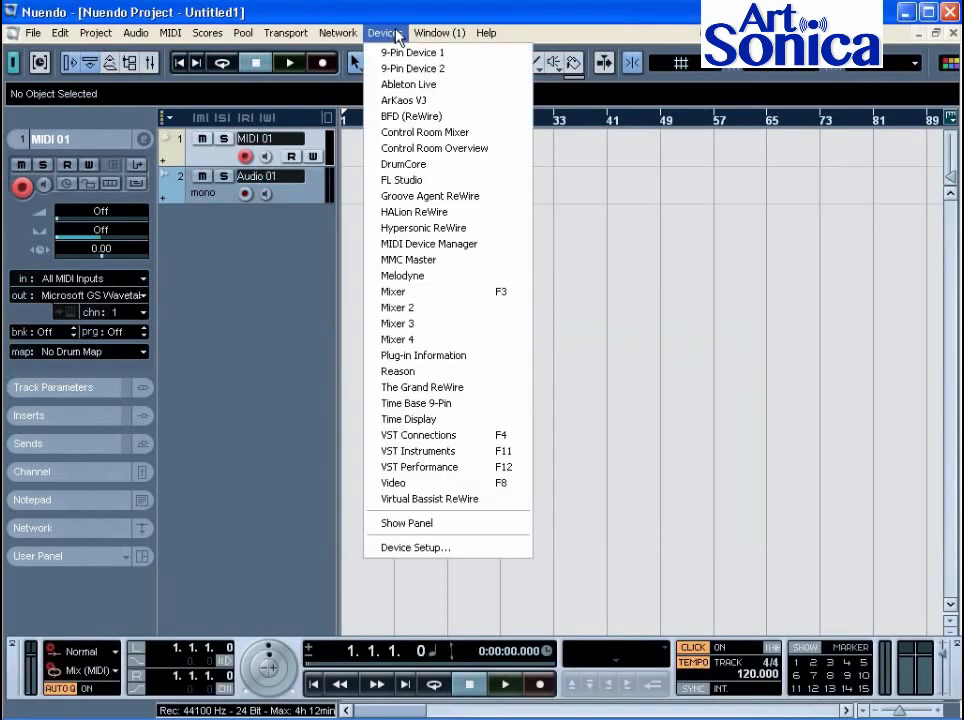
click(446, 550)
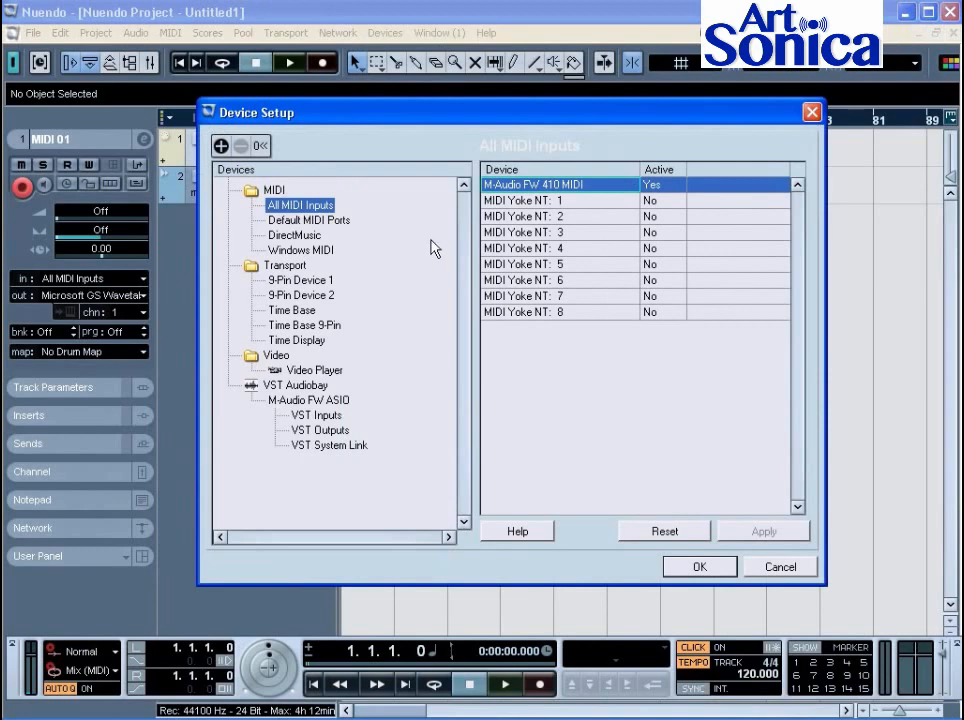
click(315, 221)
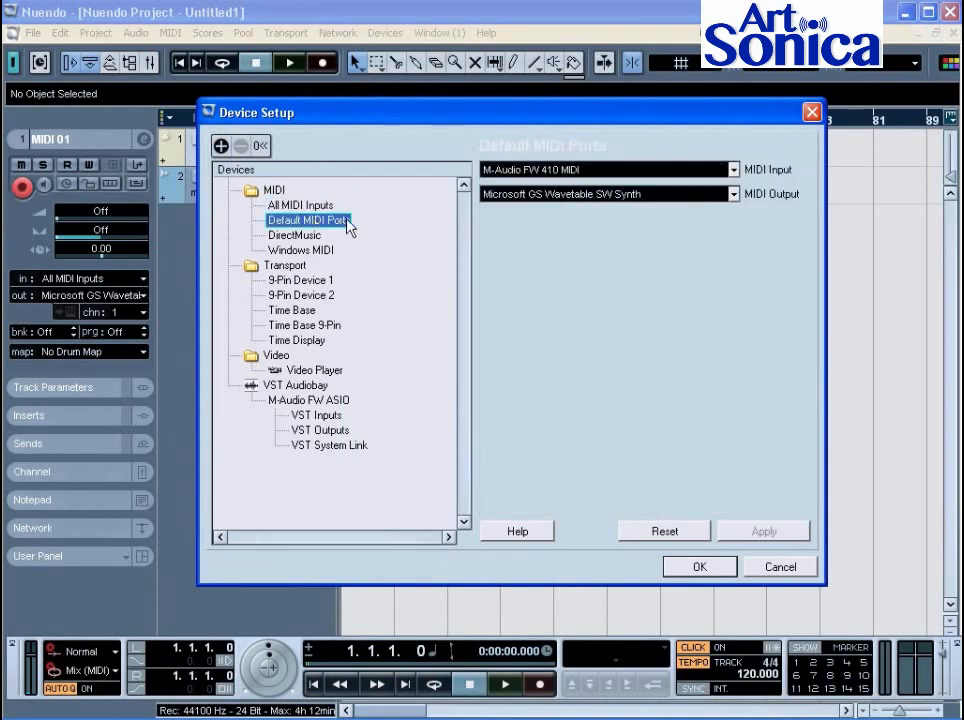
click(734, 170)
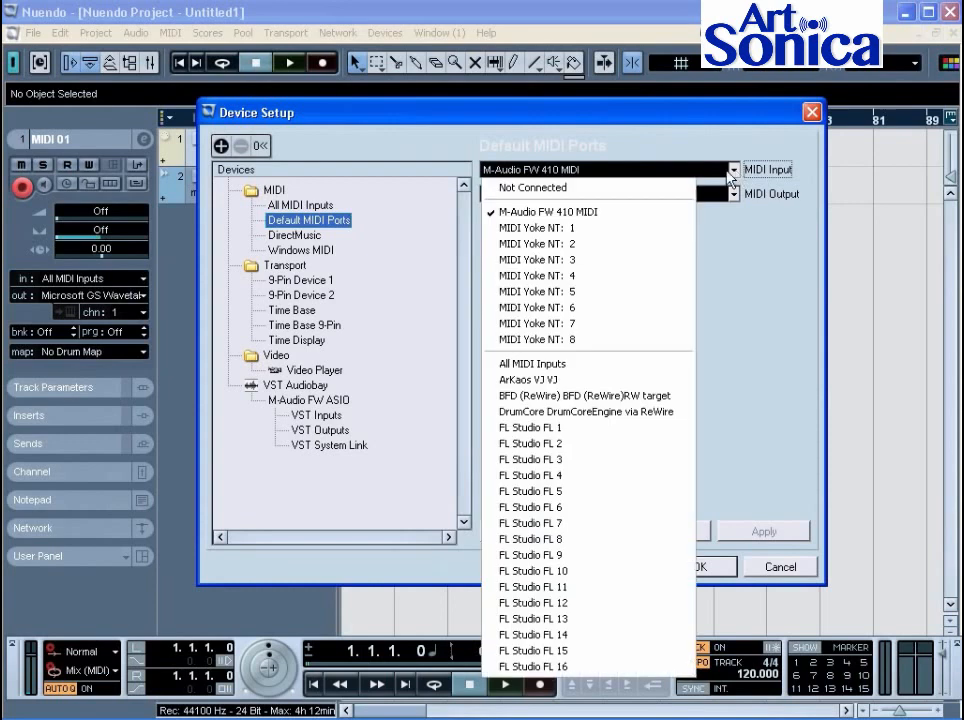
click(586, 213)
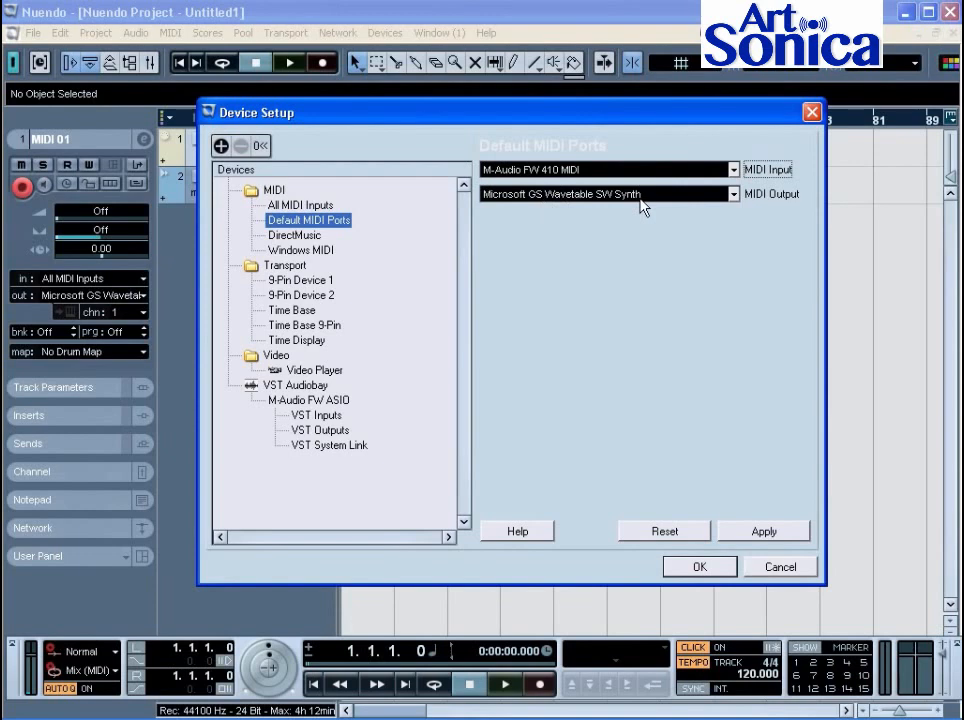
click(734, 194)
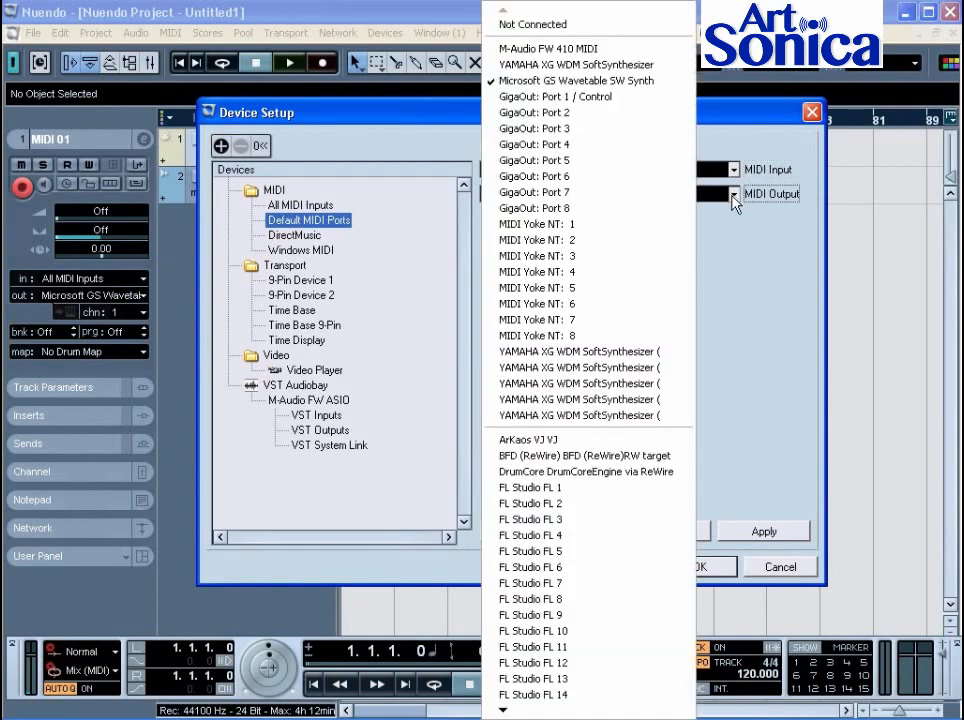
click(552, 24)
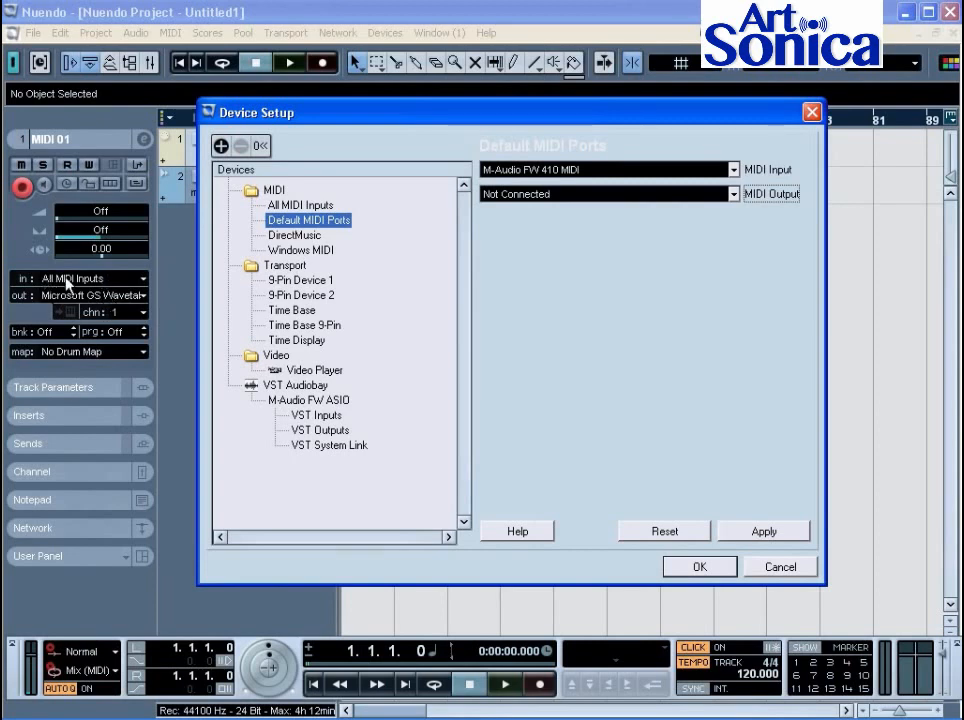
click(296, 236)
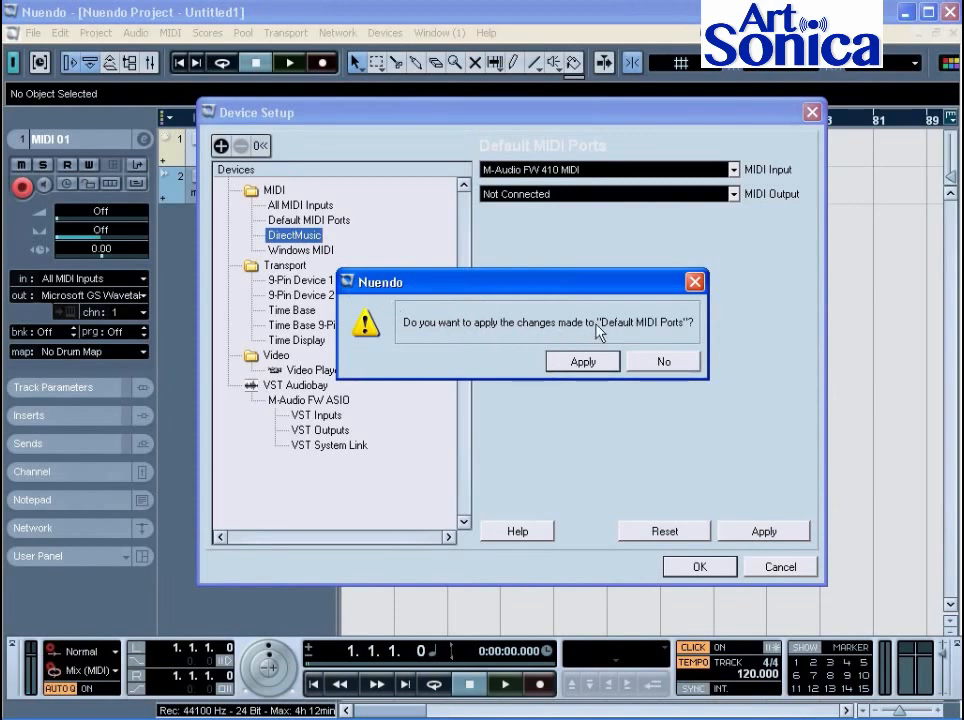
click(587, 365)
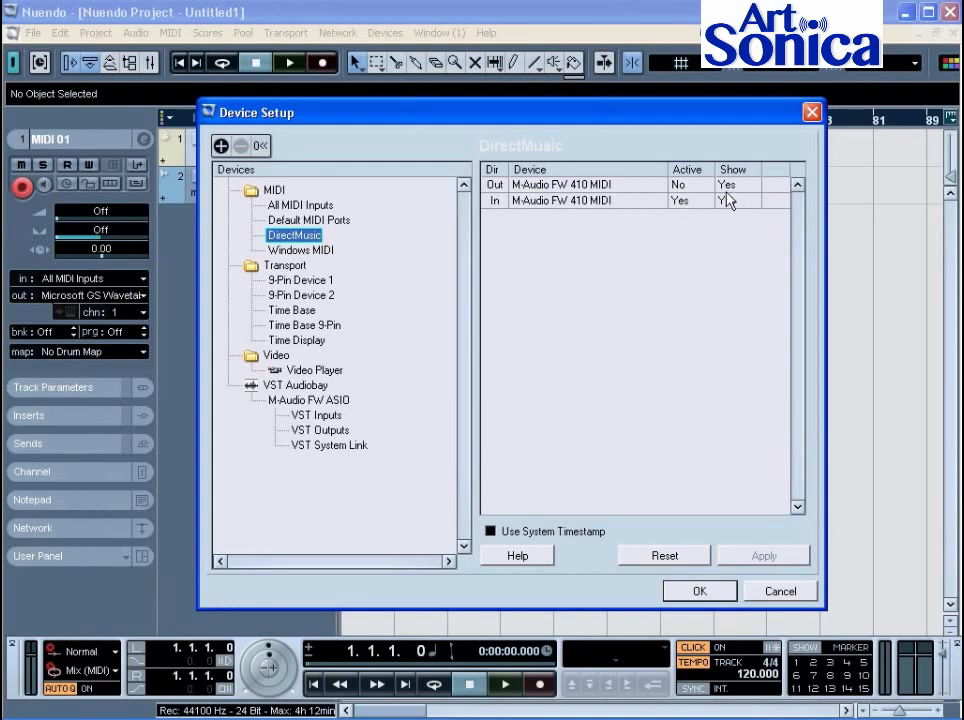
Examine the Windows MIDI ports in the device setup and the outputs offered for the MIDI 01 track
click(326, 250)
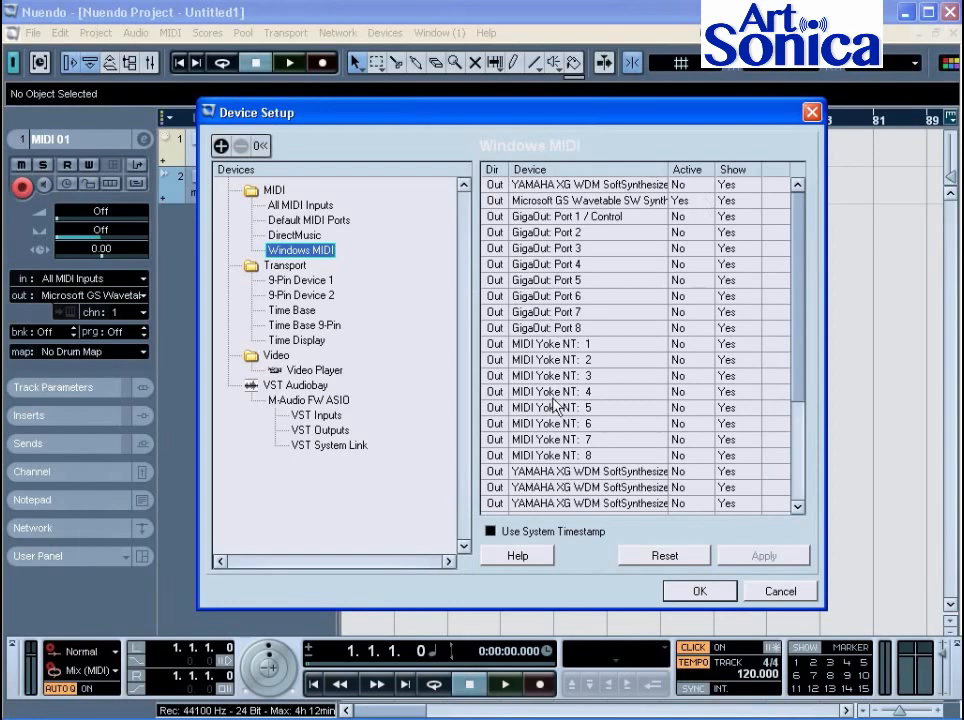
drag(798, 227, 798, 258)
click(703, 590)
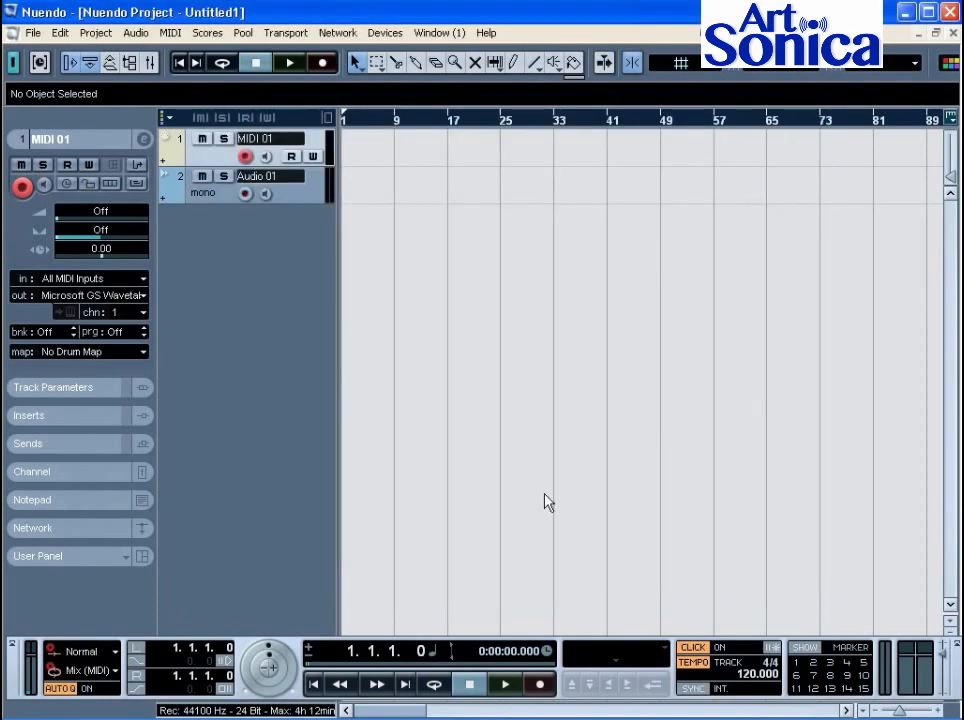
click(138, 300)
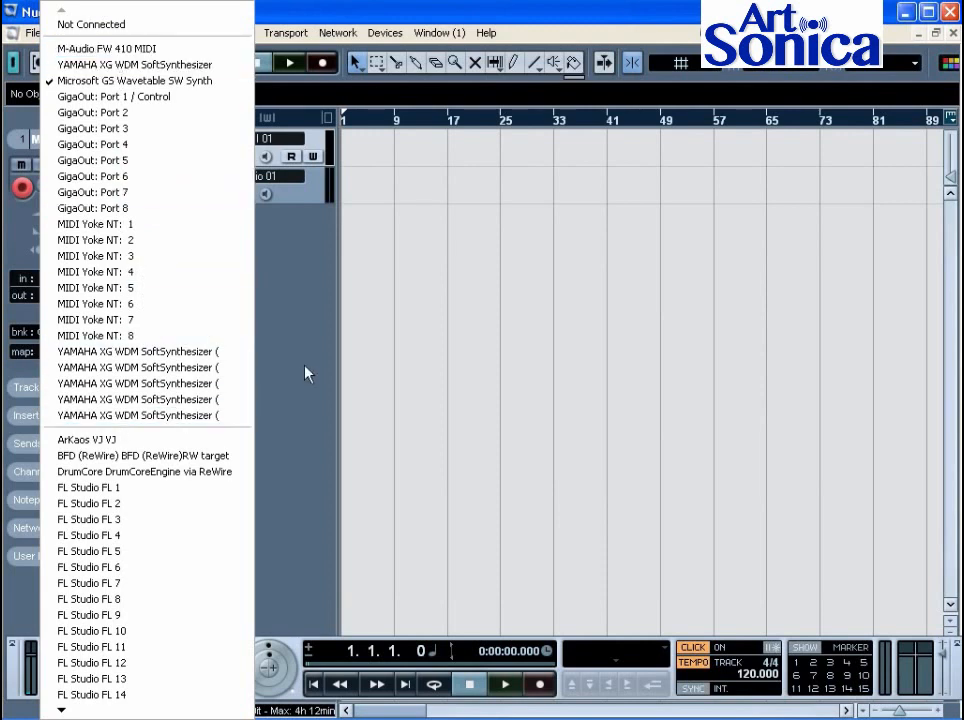
click(258, 386)
Hide the GigaOut output ports 1 to 8 in the Windows MIDI device settings
click(386, 33)
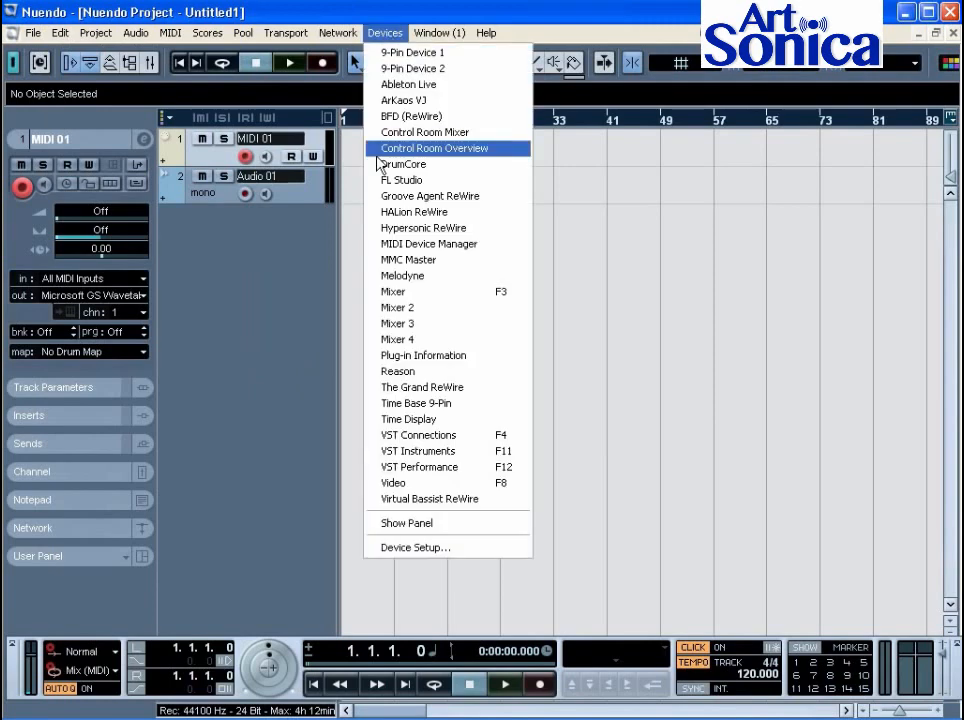
click(404, 550)
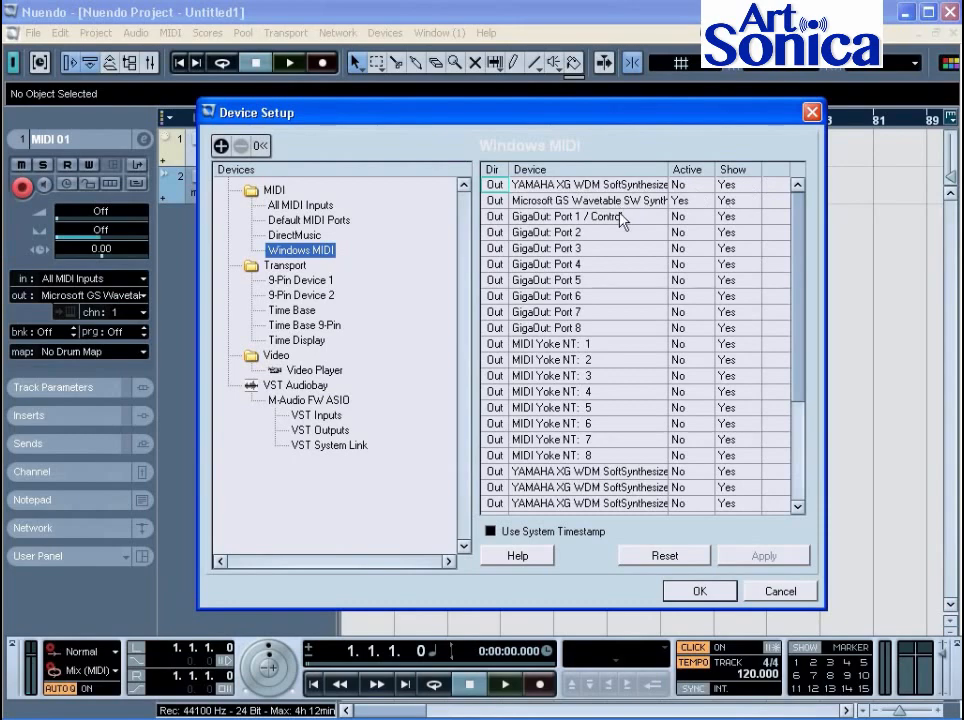
click(725, 217)
click(725, 232)
click(725, 248)
click(725, 264)
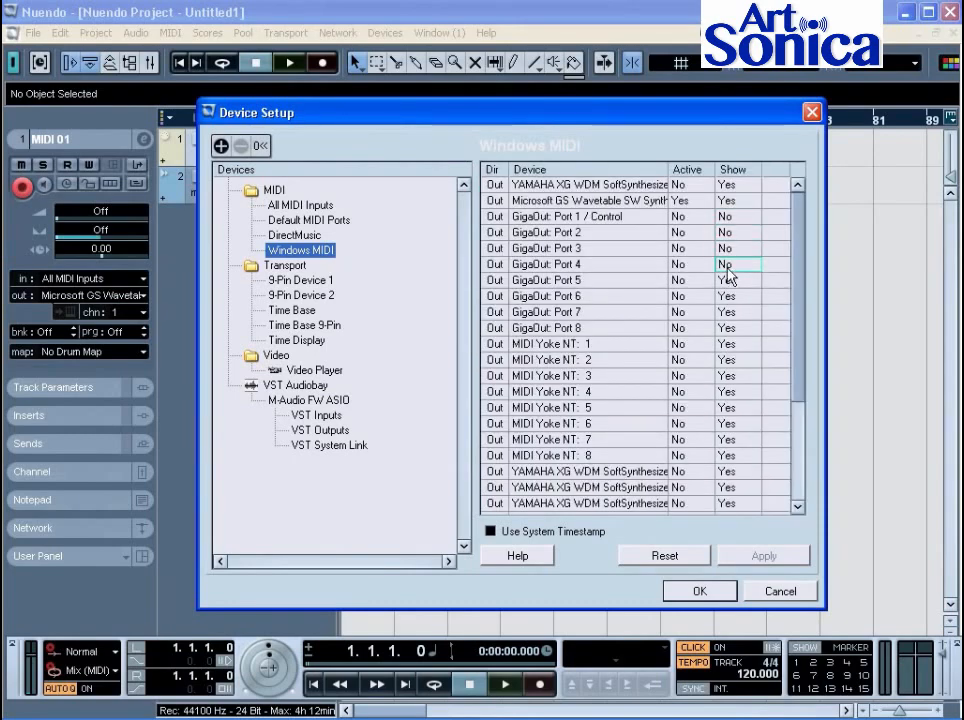
click(725, 280)
click(725, 296)
click(725, 311)
click(725, 328)
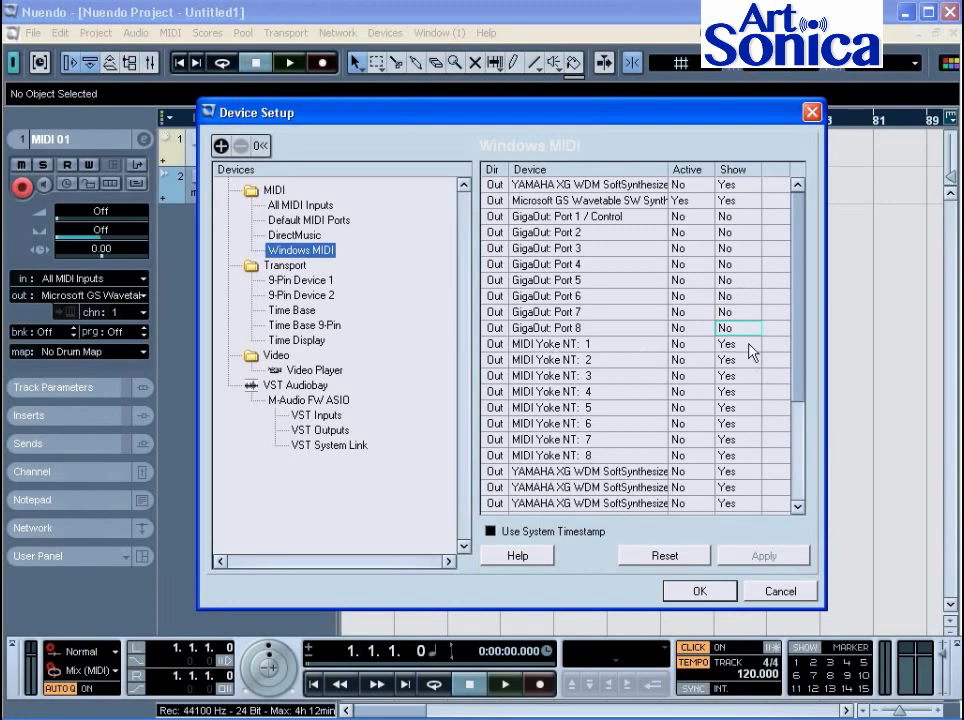
Hide the MIDI Yoke NT output ports 2 to 8 in the Windows MIDI device settings
click(725, 359)
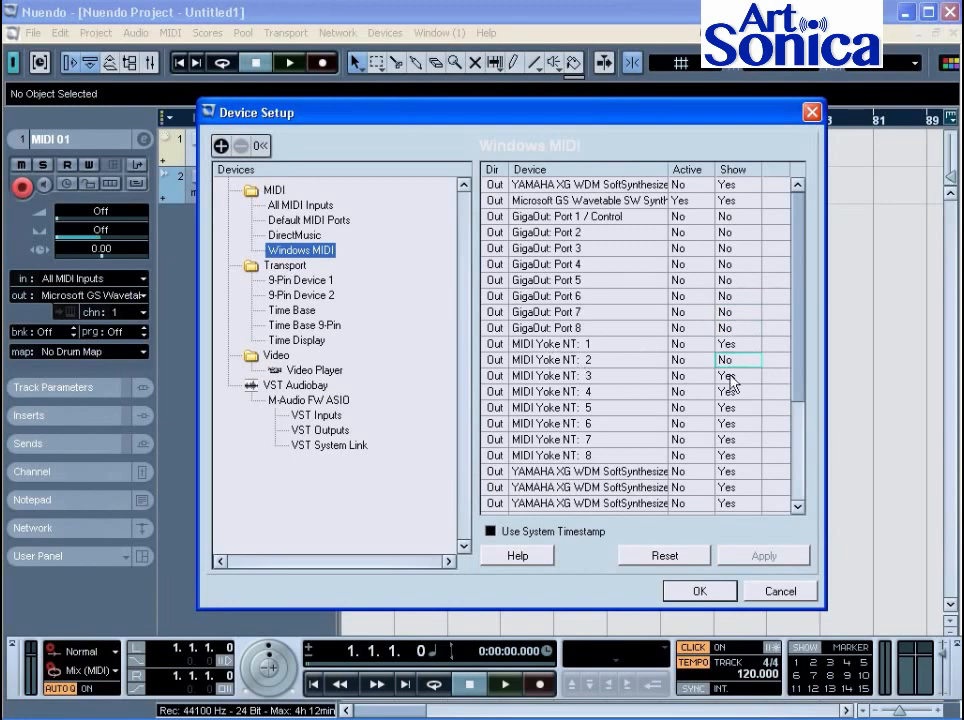
click(726, 375)
click(727, 391)
click(726, 407)
click(727, 423)
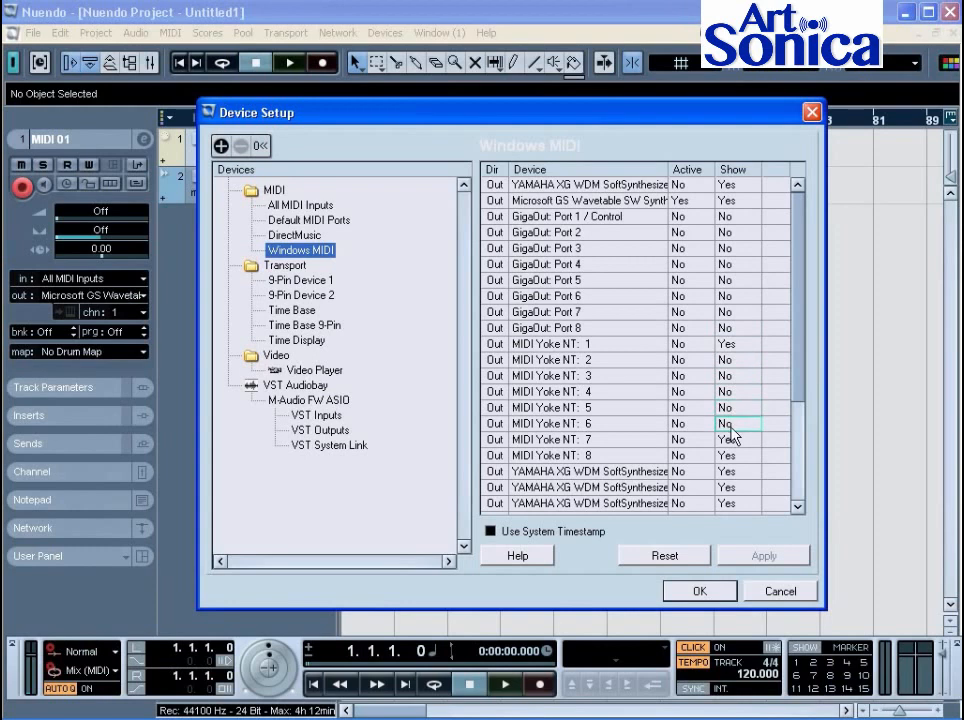
click(728, 439)
click(729, 455)
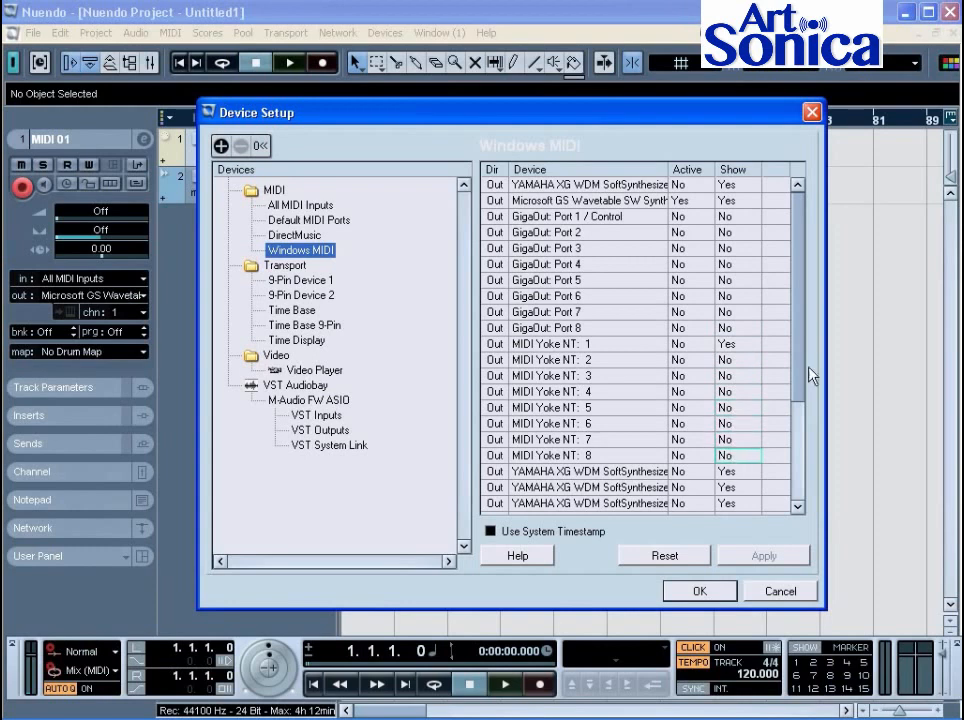
Hide the five YAMAHA XG WDM SoftSynthesizer outputs listed below the MIDI Yoke NT output ports
scroll(806, 418, down, 2)
scroll(806, 418, down, 2)
click(726, 346)
click(727, 362)
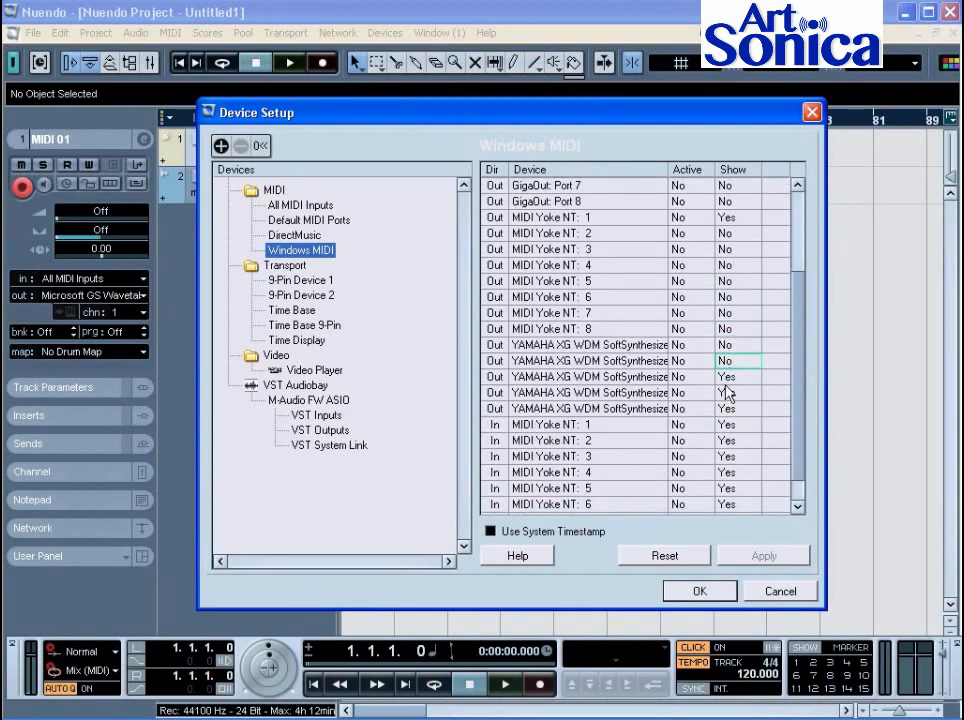
click(727, 378)
click(727, 393)
click(728, 409)
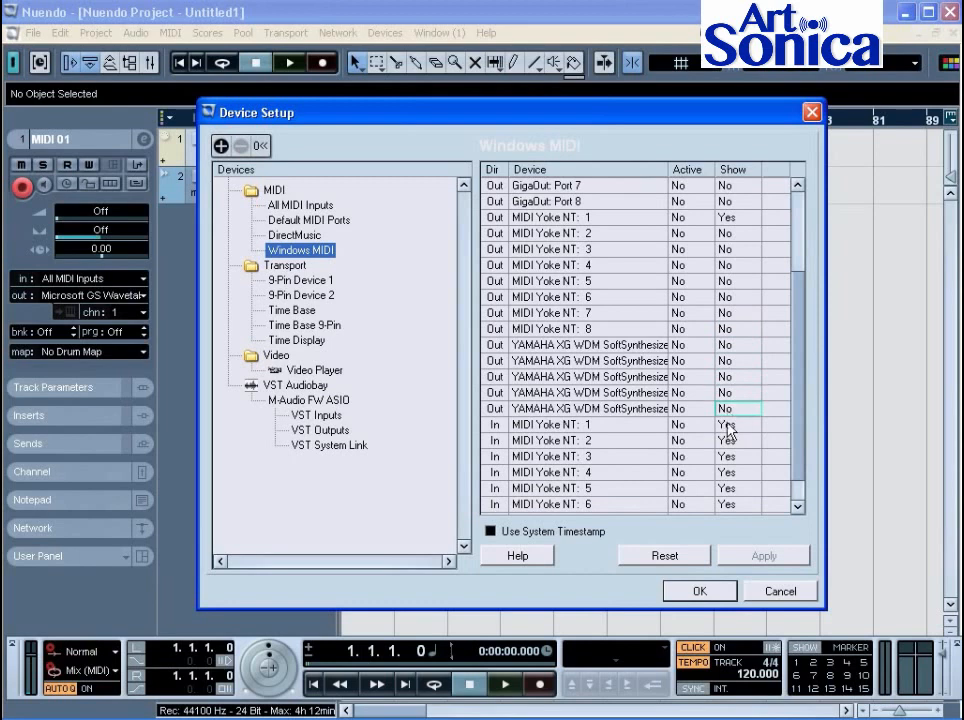
Hide the MIDI Yoke NT input ports 1 to 8 in the Windows MIDI device settings
click(729, 425)
click(728, 440)
click(728, 456)
click(733, 488)
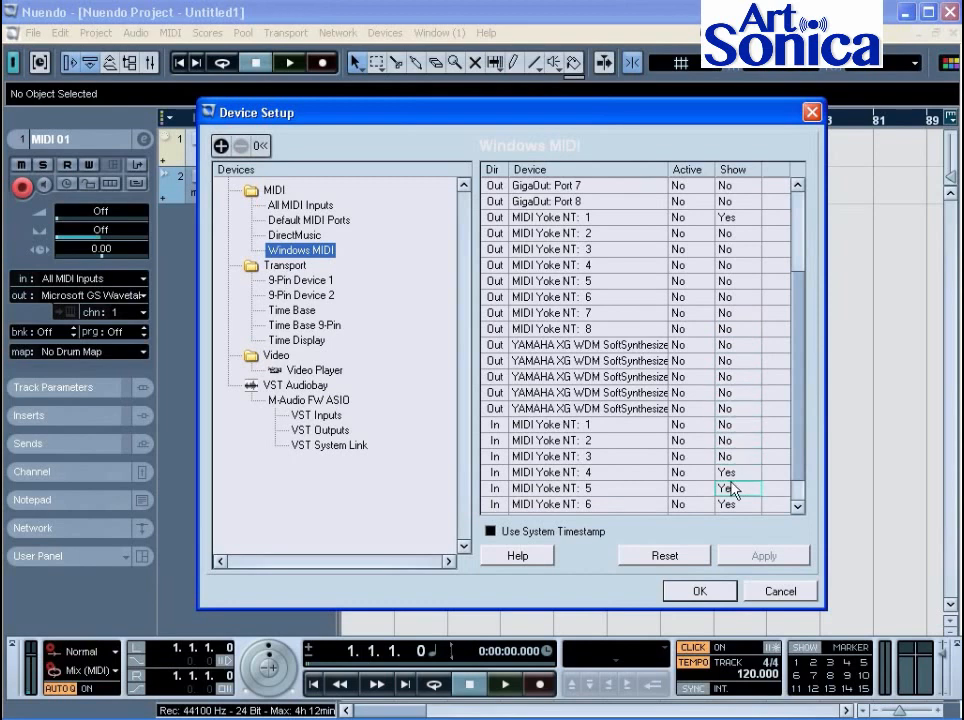
click(732, 504)
click(741, 472)
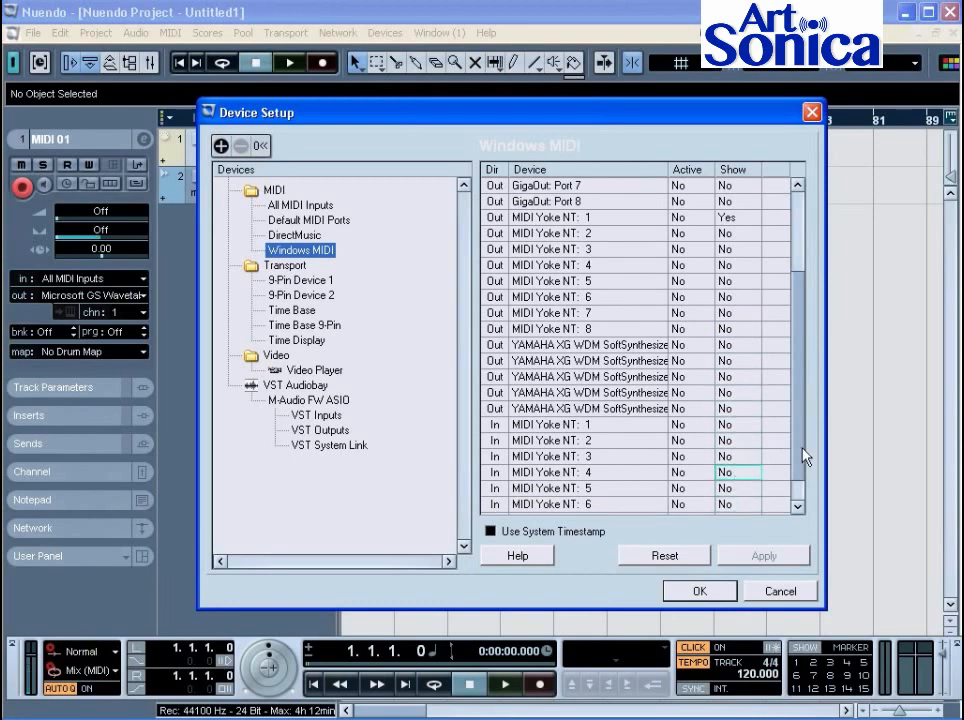
scroll(806, 457, down, 1)
click(729, 490)
click(734, 507)
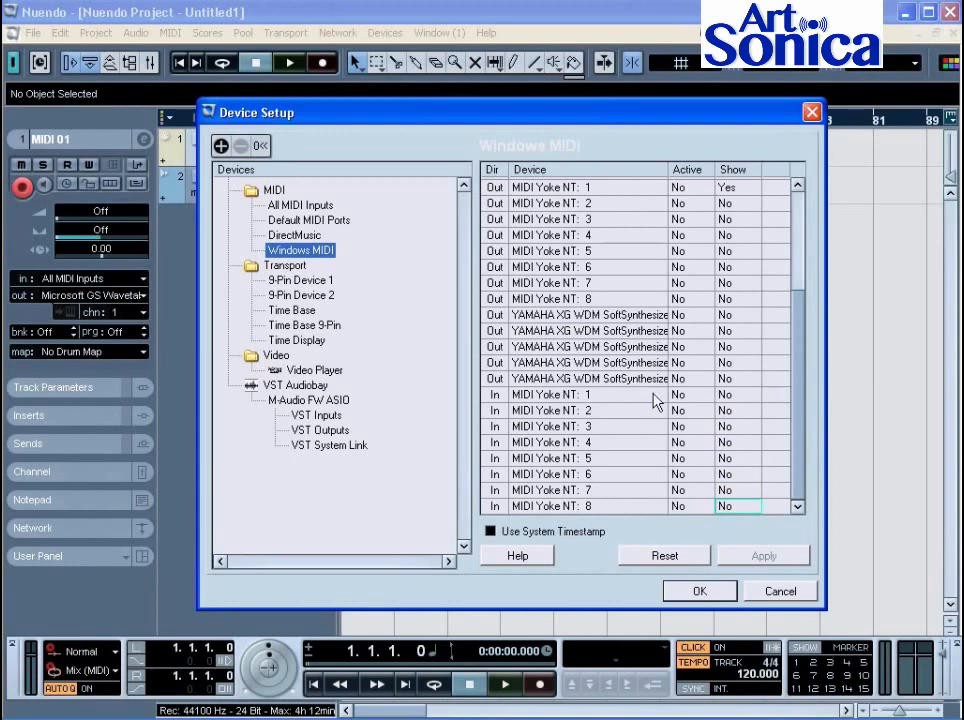
Show the MIDI Yoke NT: 1 input port again, hide the MIDI Yoke NT: 1 output port, and confirm the device setup
click(730, 396)
scroll(806, 355, up, 3)
click(727, 293)
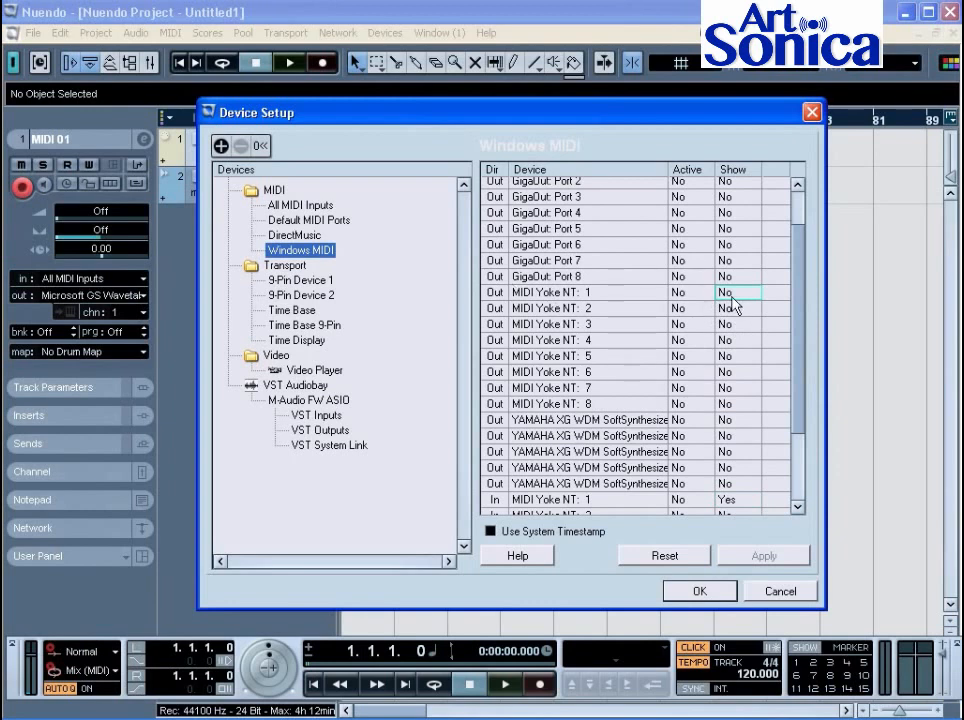
drag(807, 312, 807, 393)
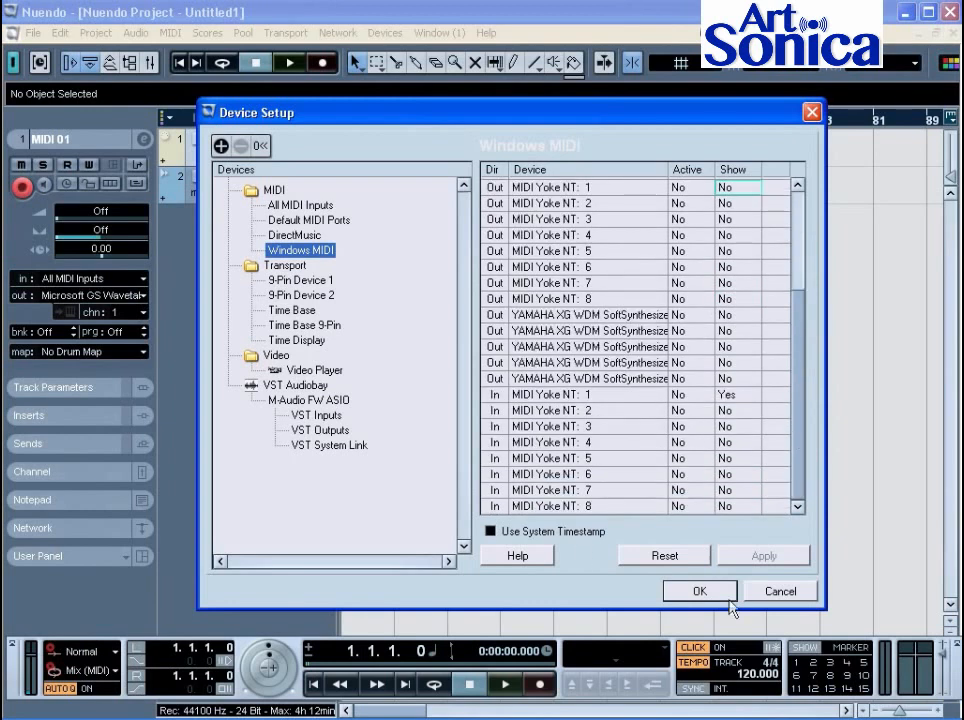
click(695, 591)
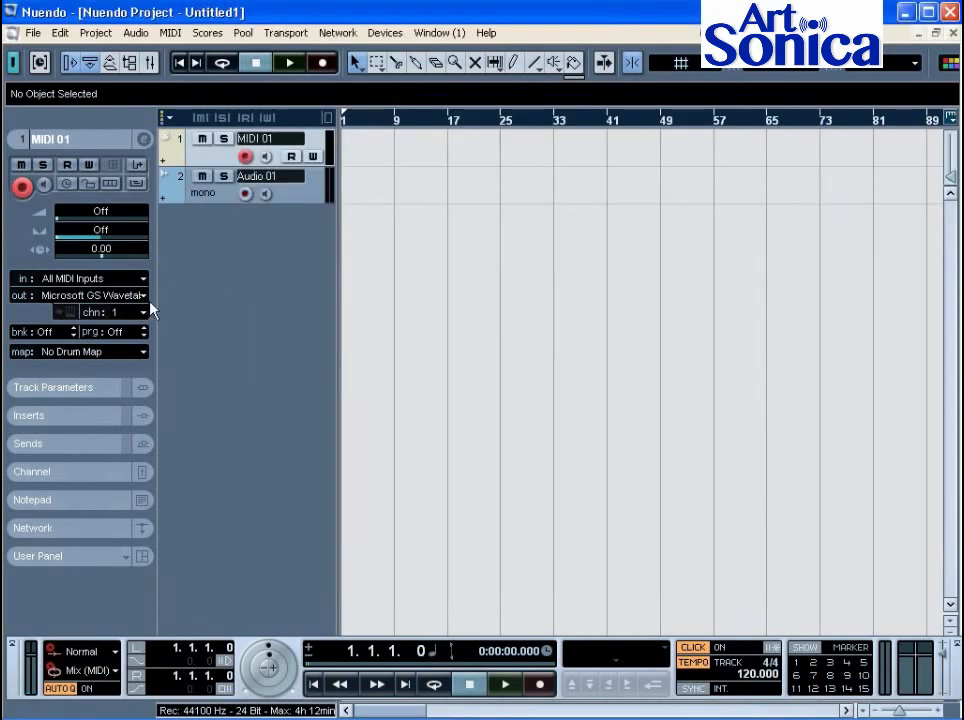
Examine the MIDI outputs and inputs offered for the MIDI 01 track
click(143, 295)
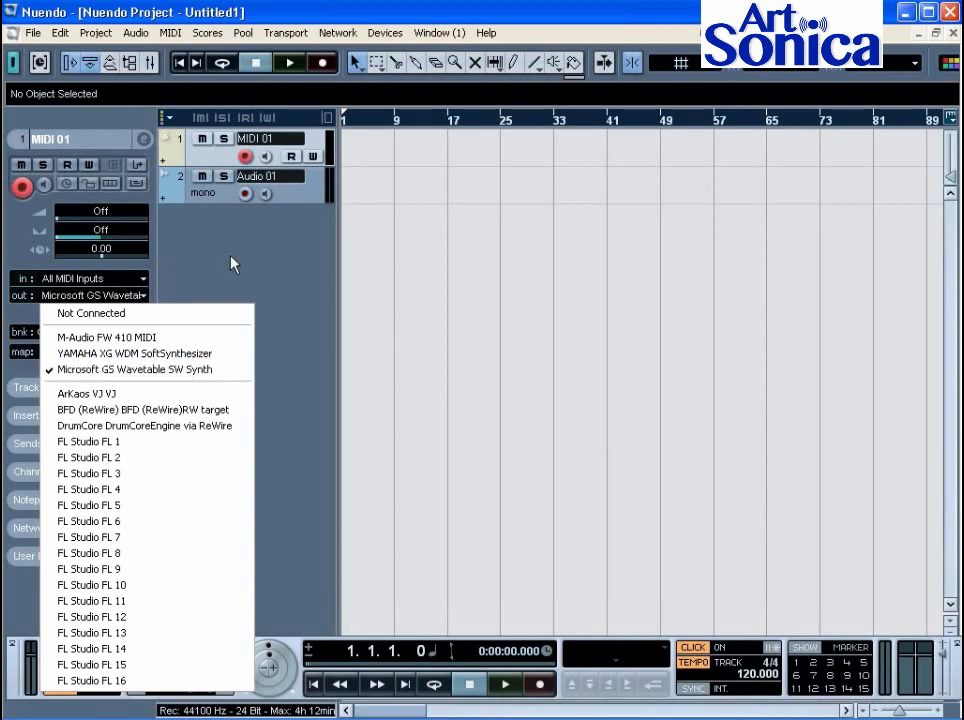
click(146, 281)
click(146, 281)
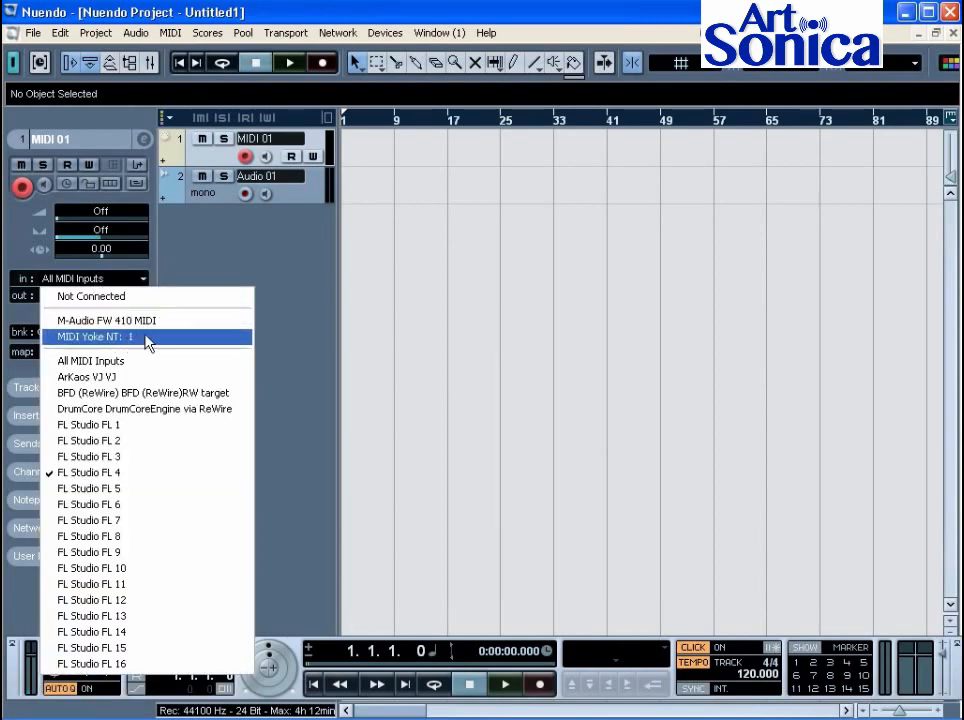
click(228, 253)
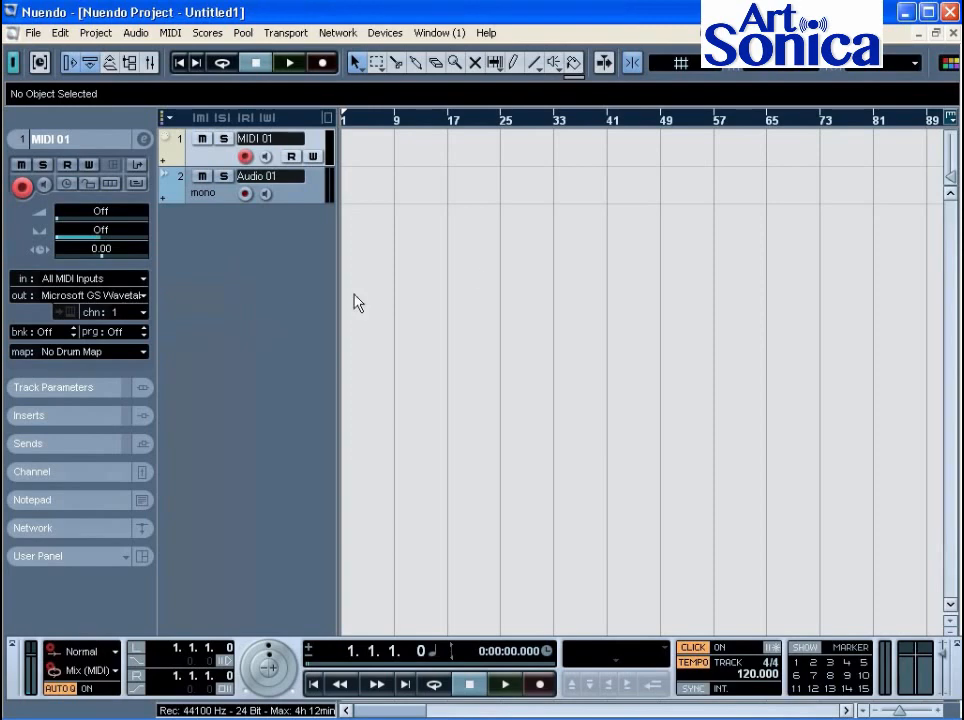
Open the device setup on VST Audiobay and review the available master ASIO drivers
click(385, 34)
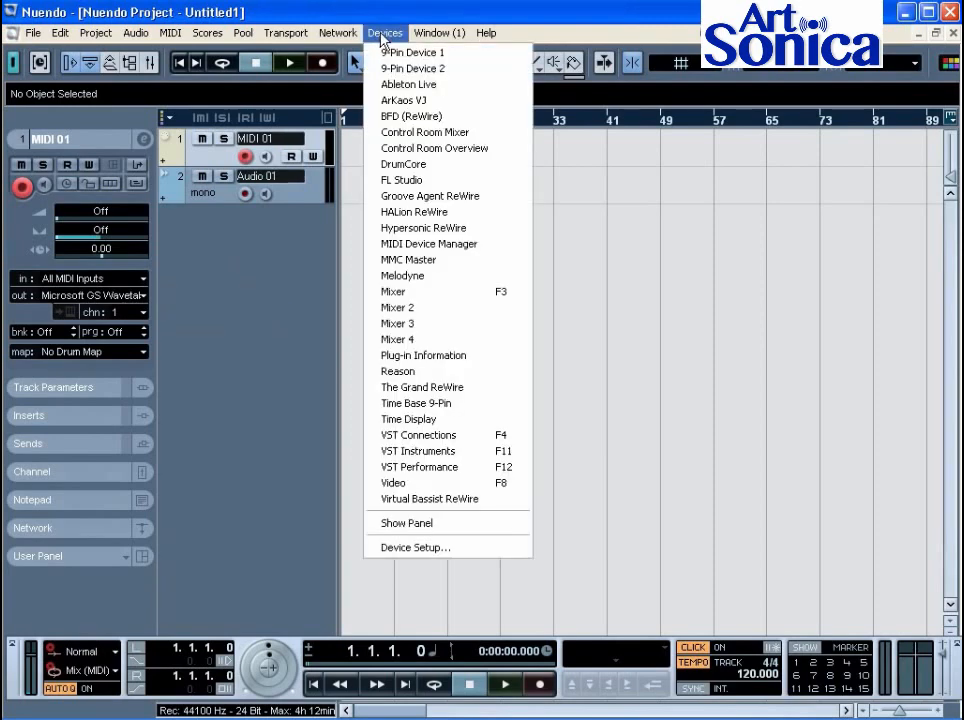
click(490, 556)
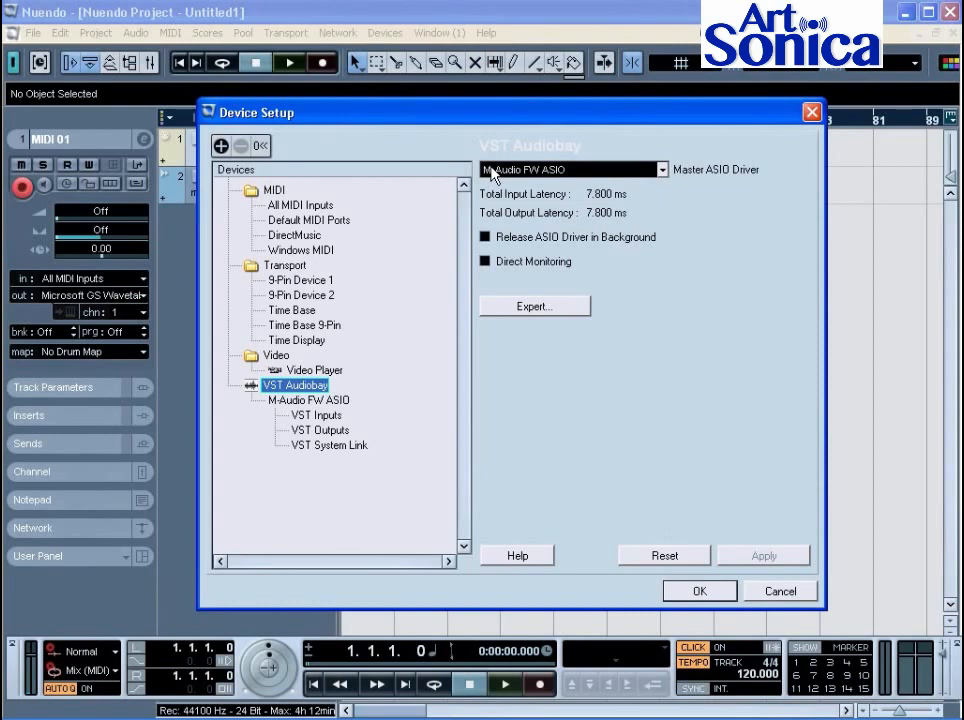
click(662, 172)
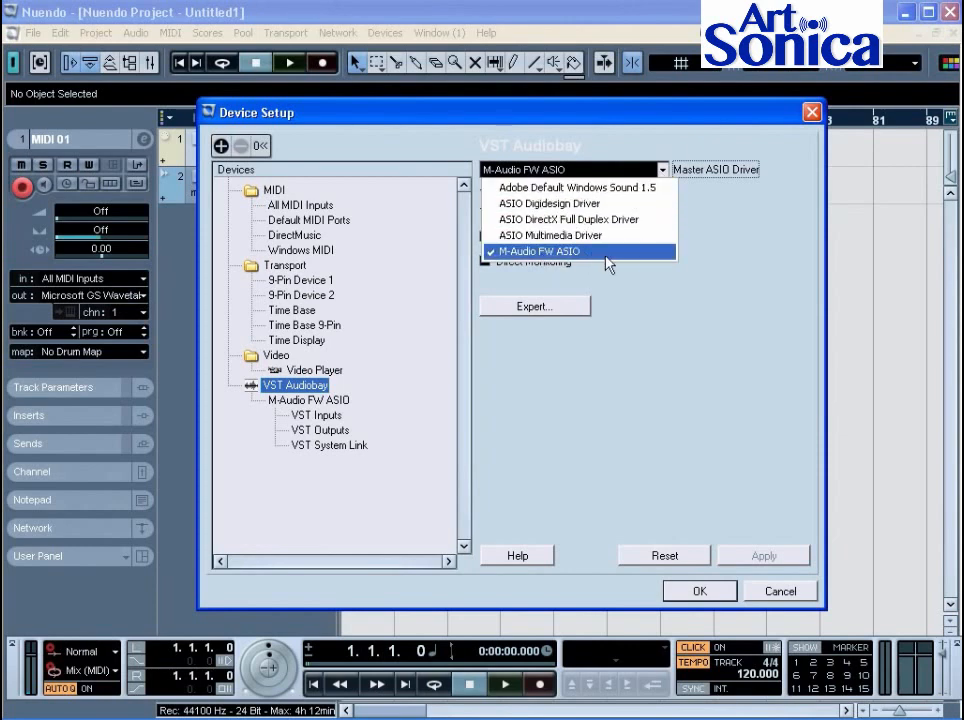
click(650, 275)
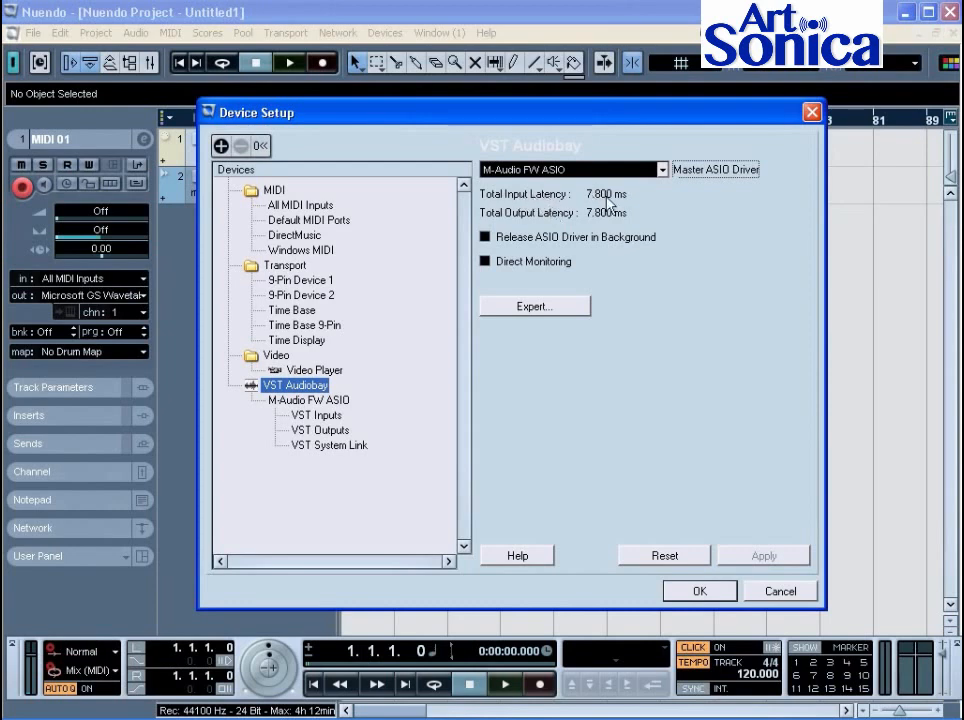
Switch the master ASIO driver to ASIO Multimedia Driver
click(662, 172)
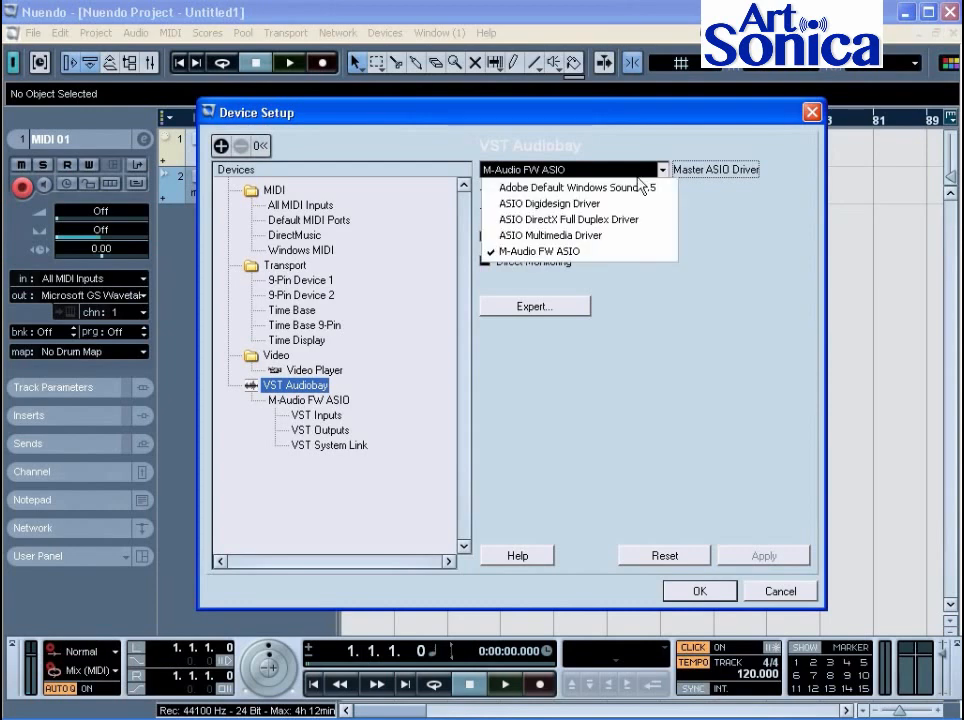
click(583, 238)
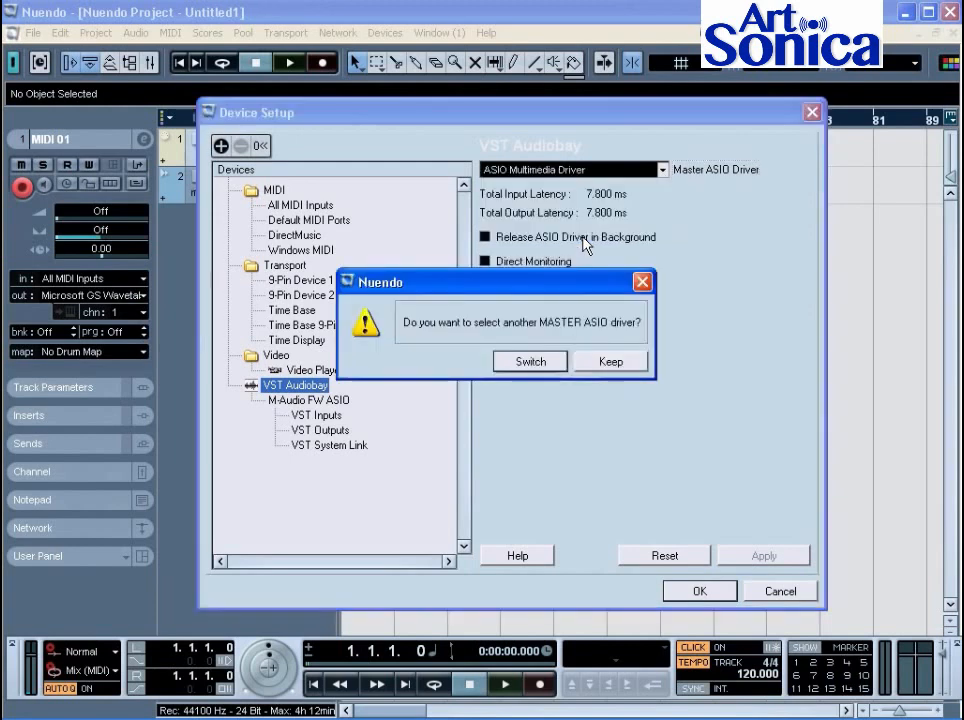
click(536, 360)
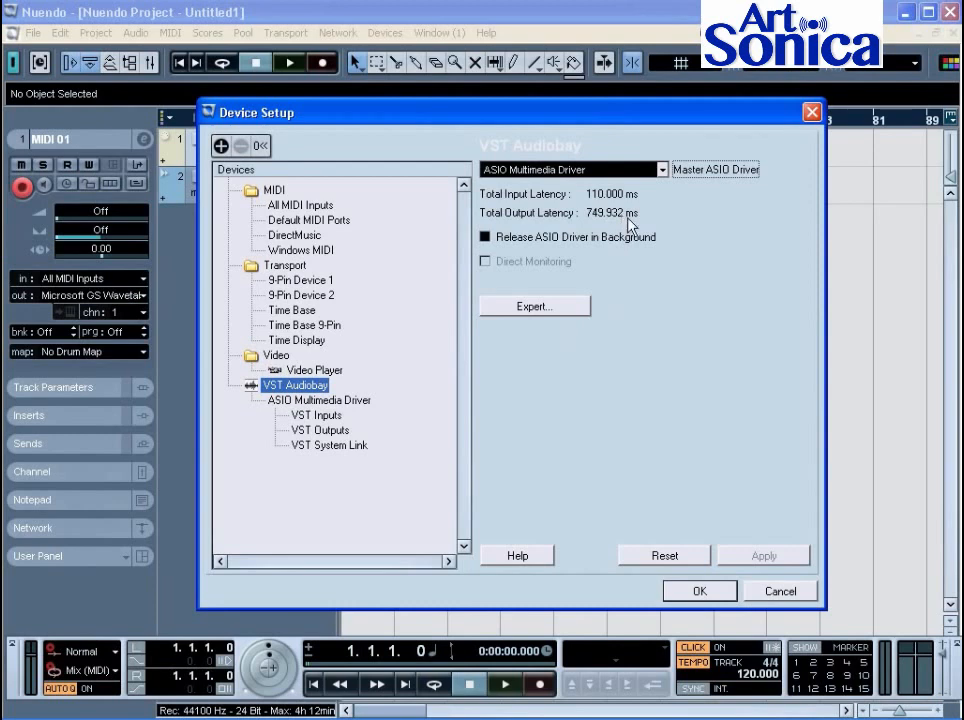
Switch the master ASIO driver to ASIO DirectX Full Duplex Driver and dismiss the driver message
click(662, 170)
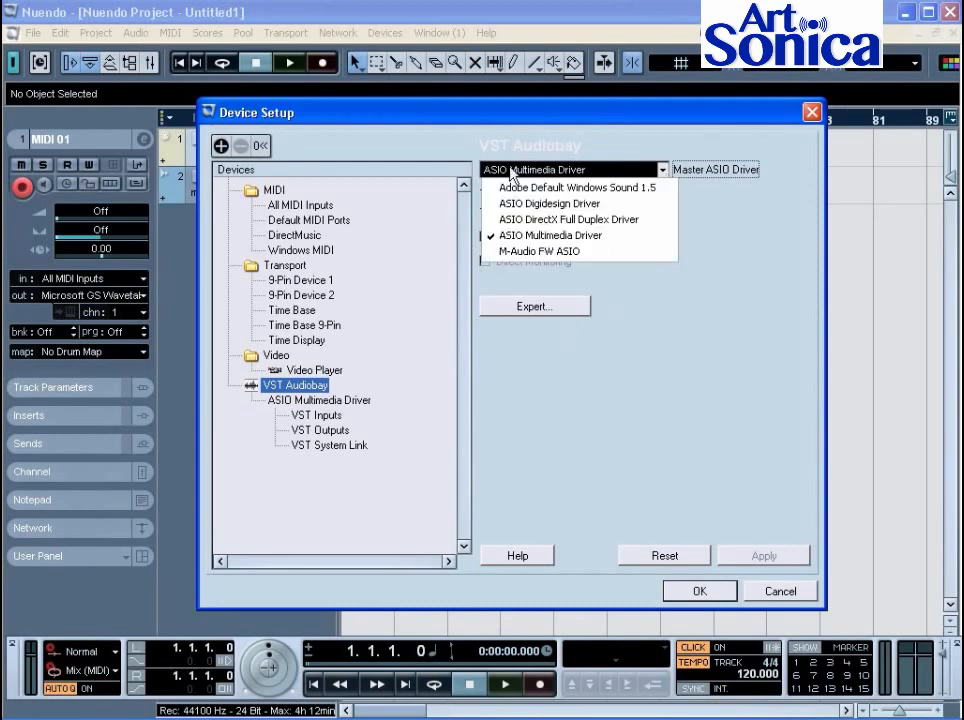
click(617, 221)
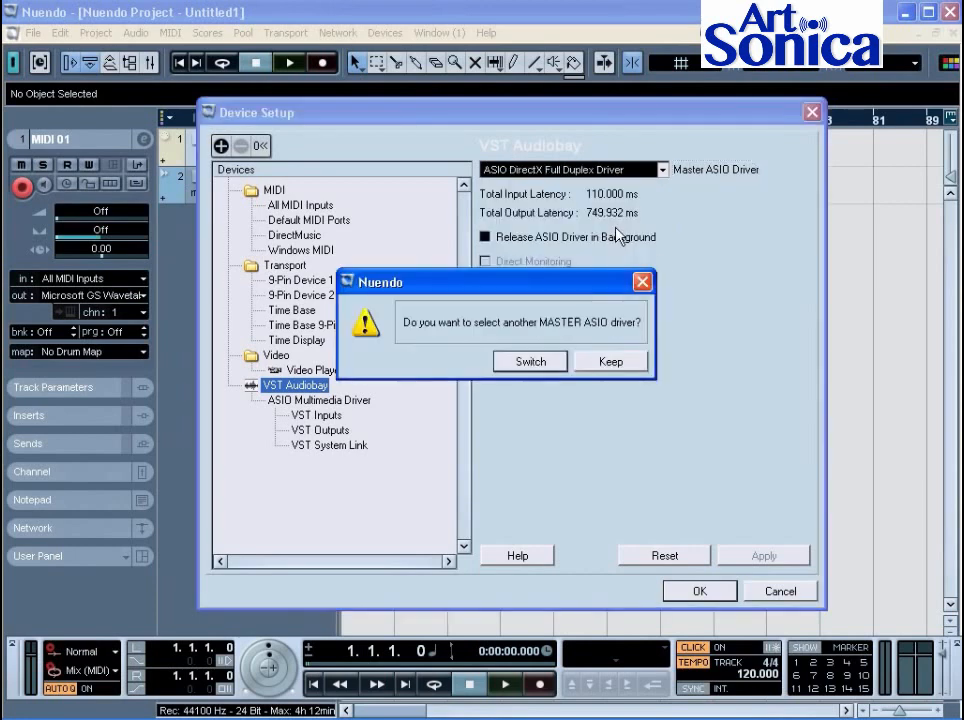
click(550, 362)
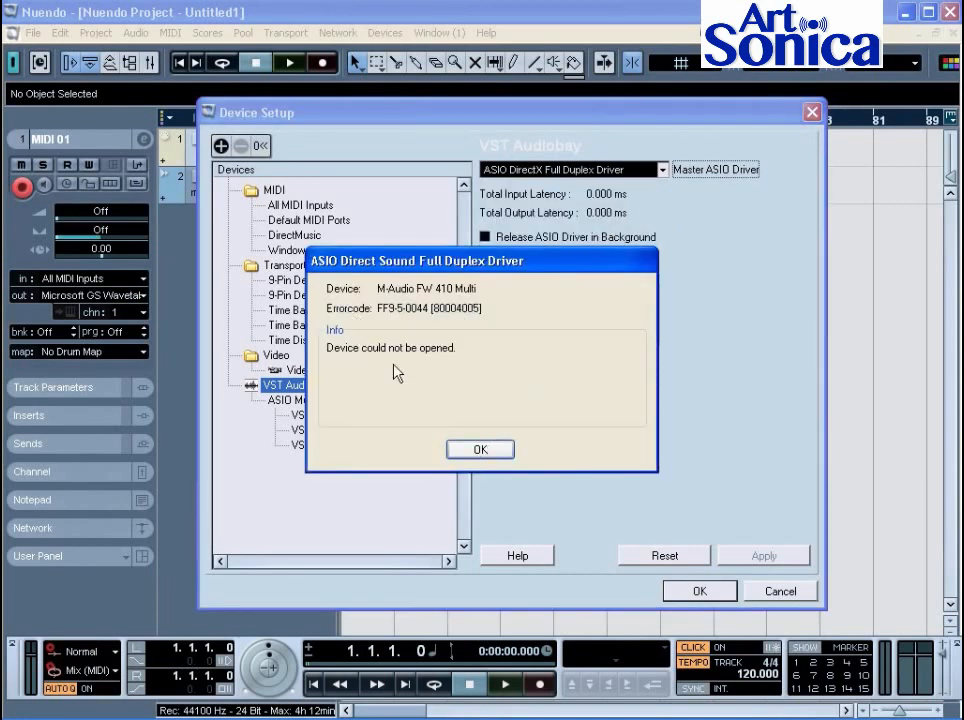
click(480, 449)
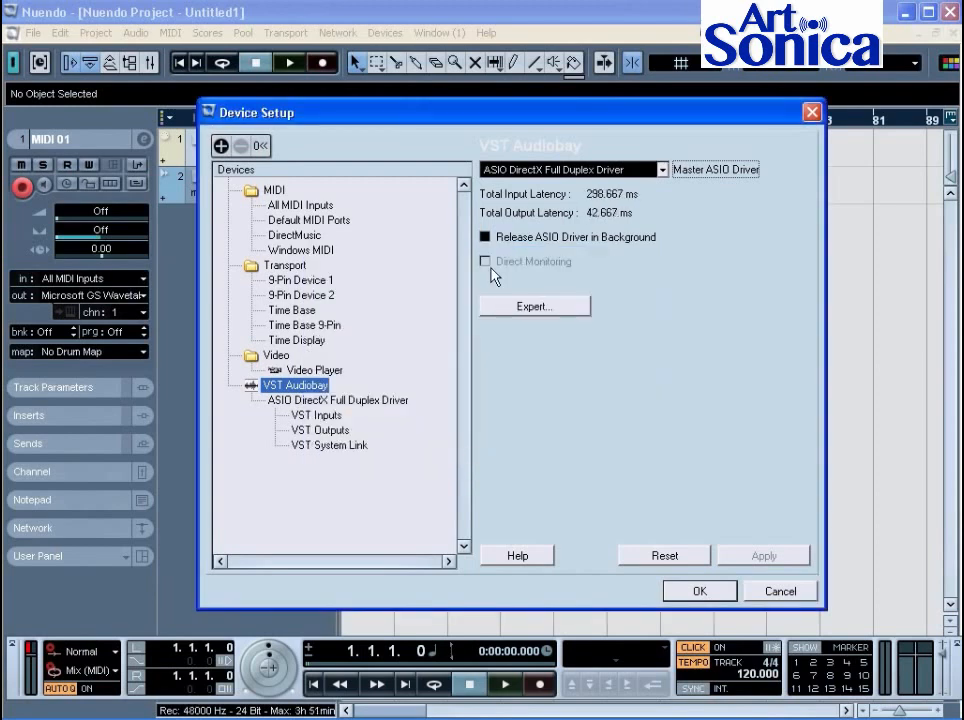
Switch the master ASIO driver back to M-Audio FW ASIO
click(663, 171)
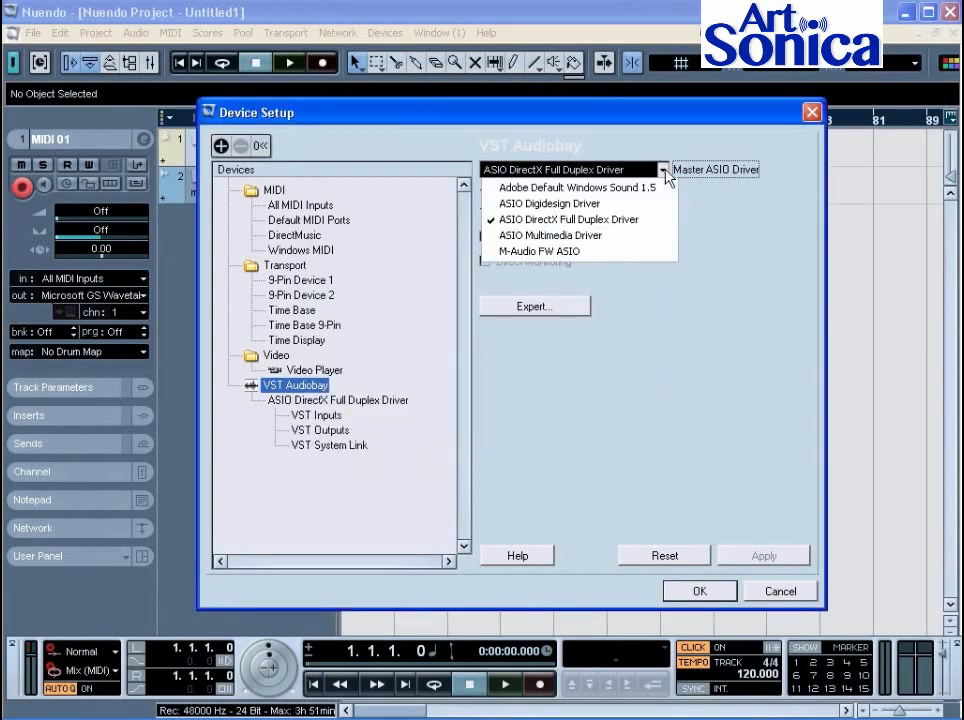
click(590, 258)
click(531, 362)
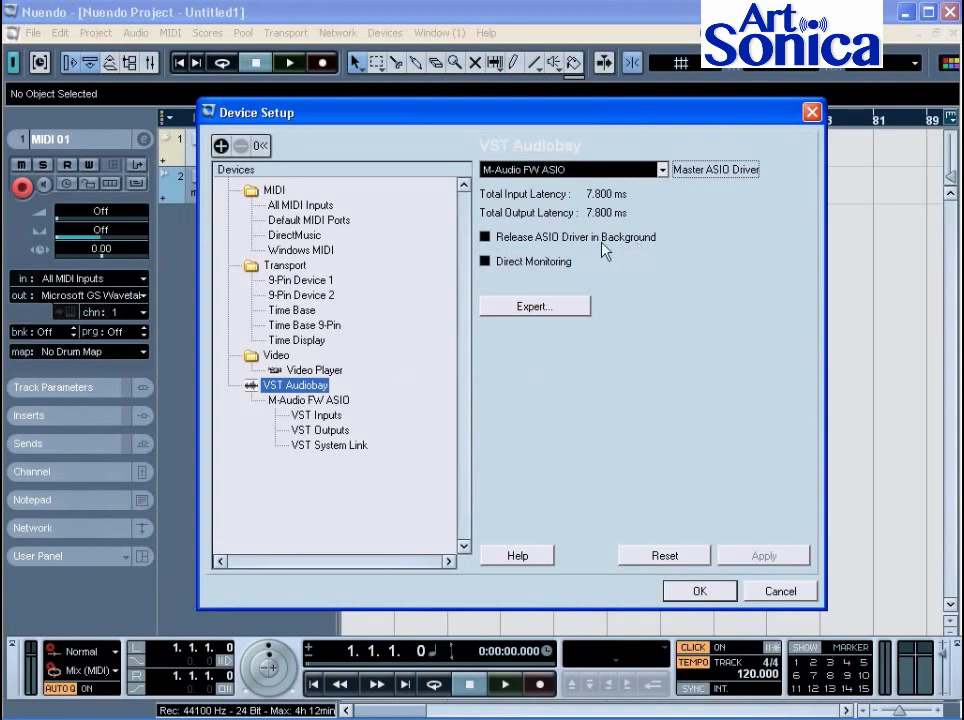
Turn Release ASIO Driver in Background on and off again, and do the same with Direct Monitoring
click(545, 238)
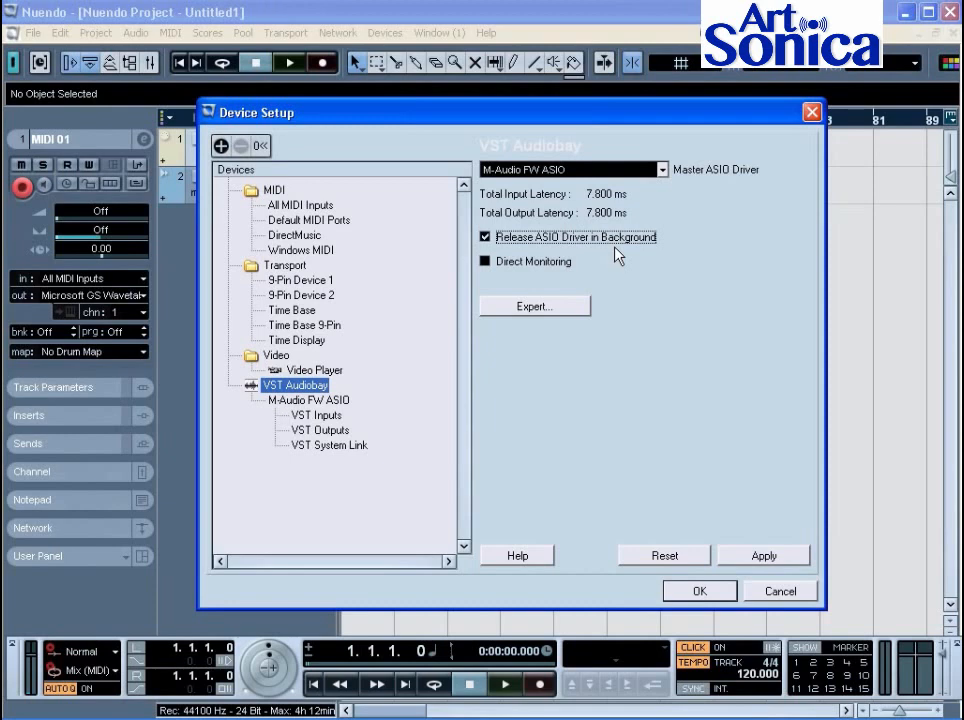
click(486, 238)
click(486, 263)
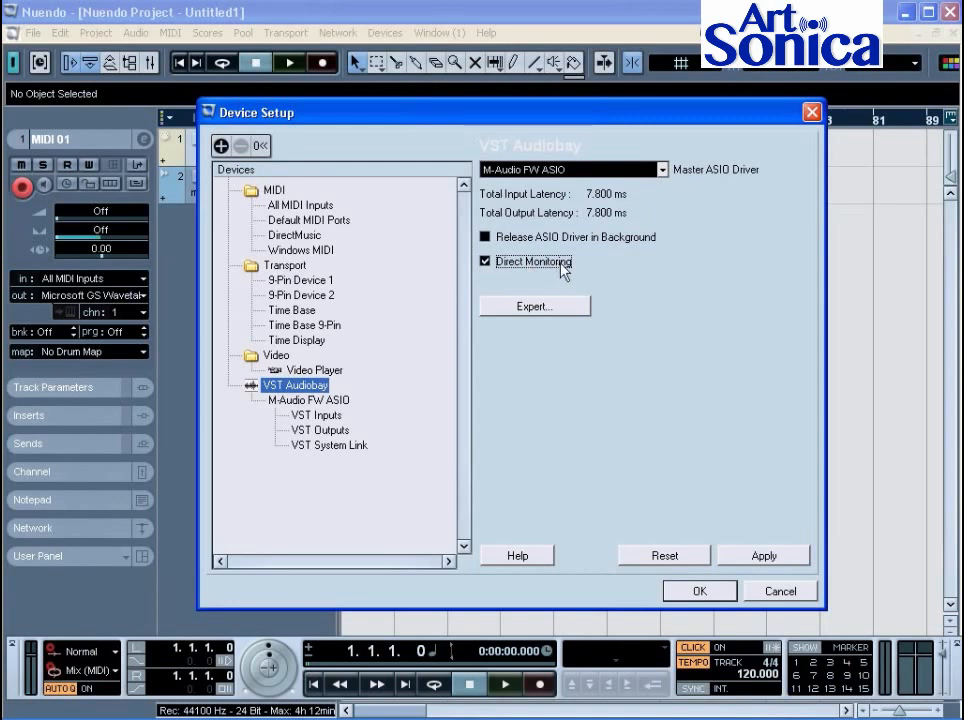
click(485, 263)
Apply the VST Audiobay settings, examine the hardware settings in the M-Audio FW ASIO driver's control panel, and confirm the device setup
click(286, 401)
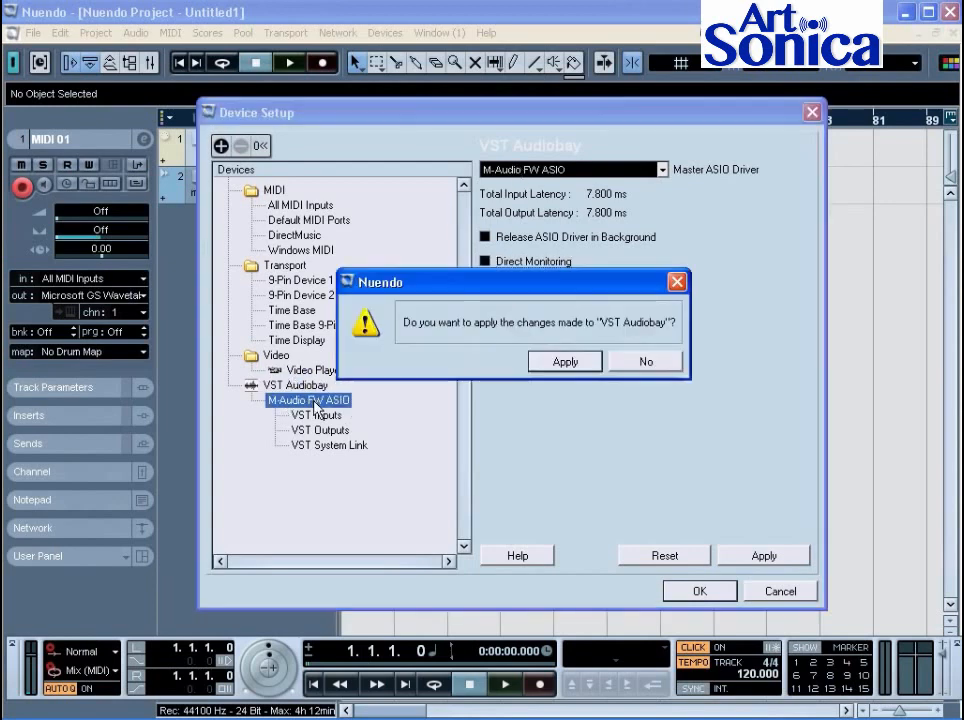
click(568, 362)
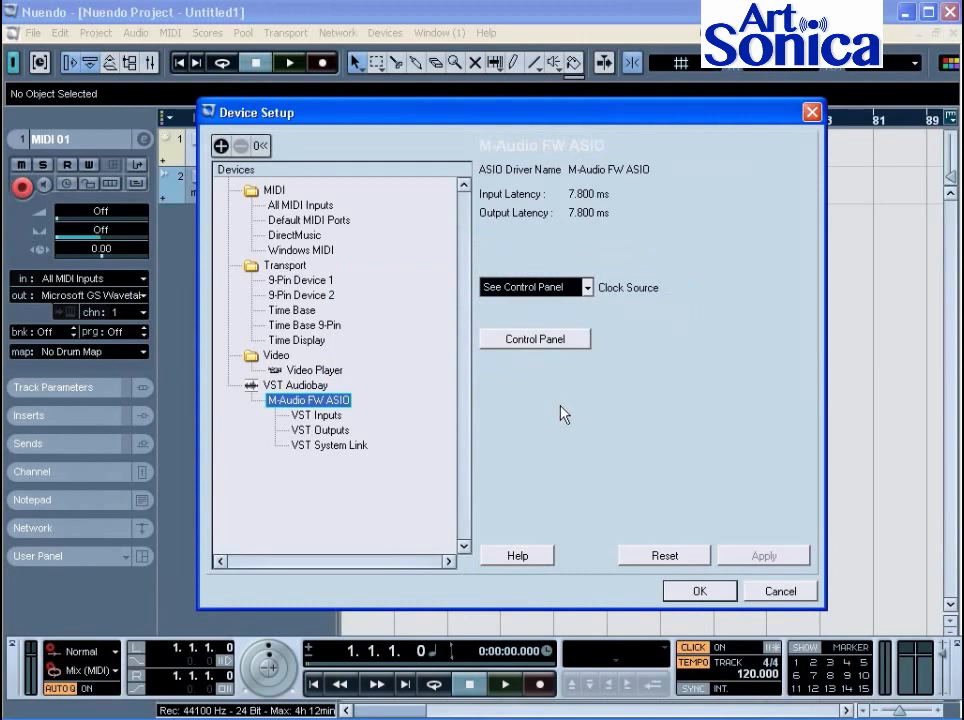
click(548, 342)
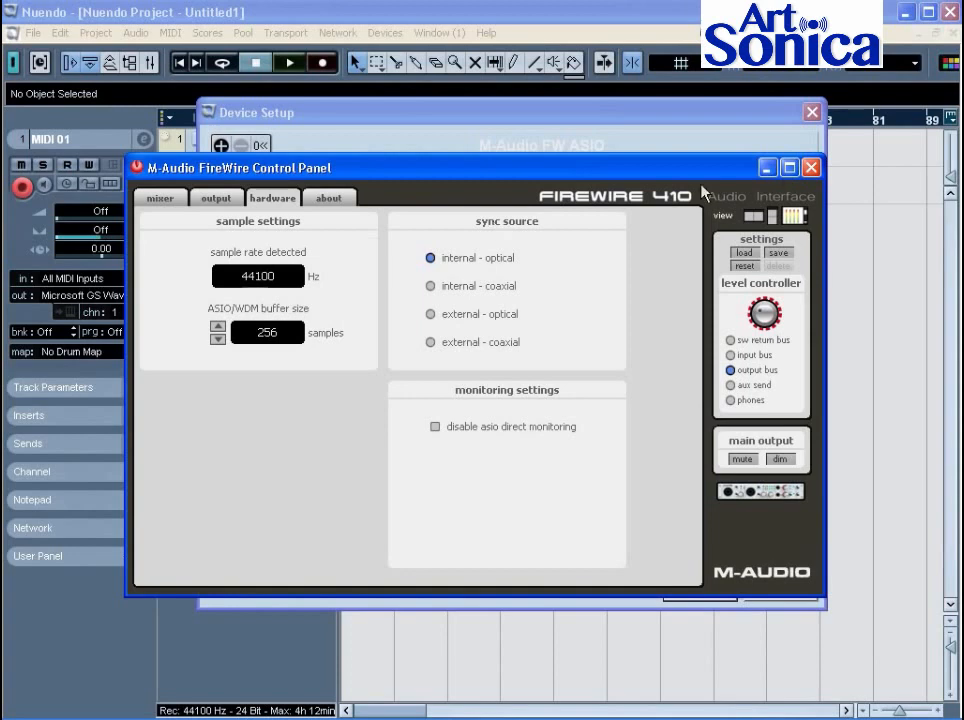
click(811, 167)
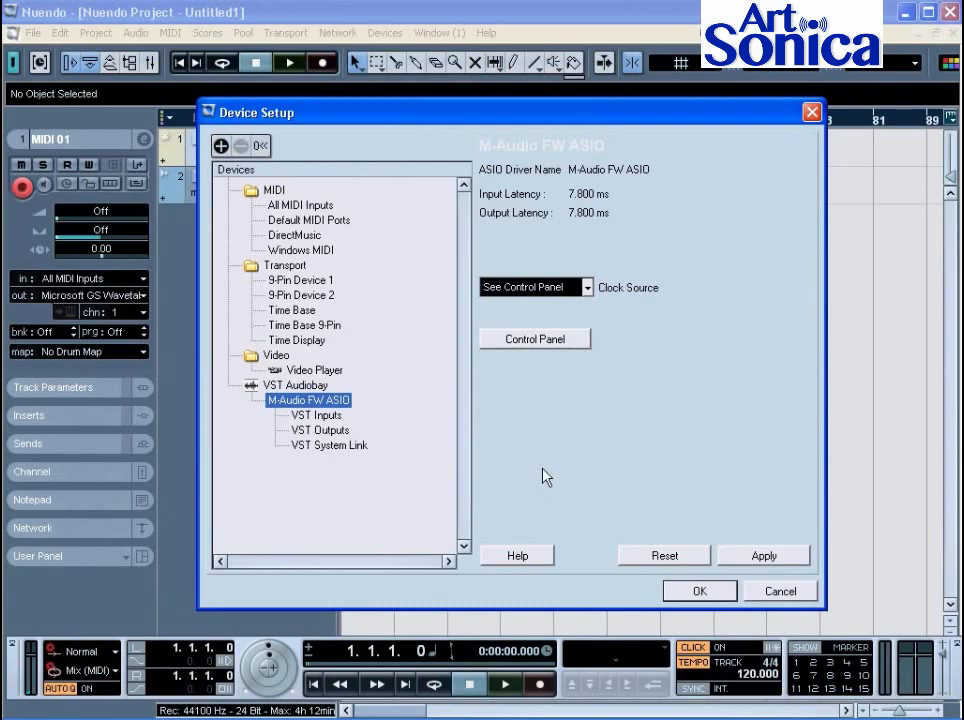
click(701, 591)
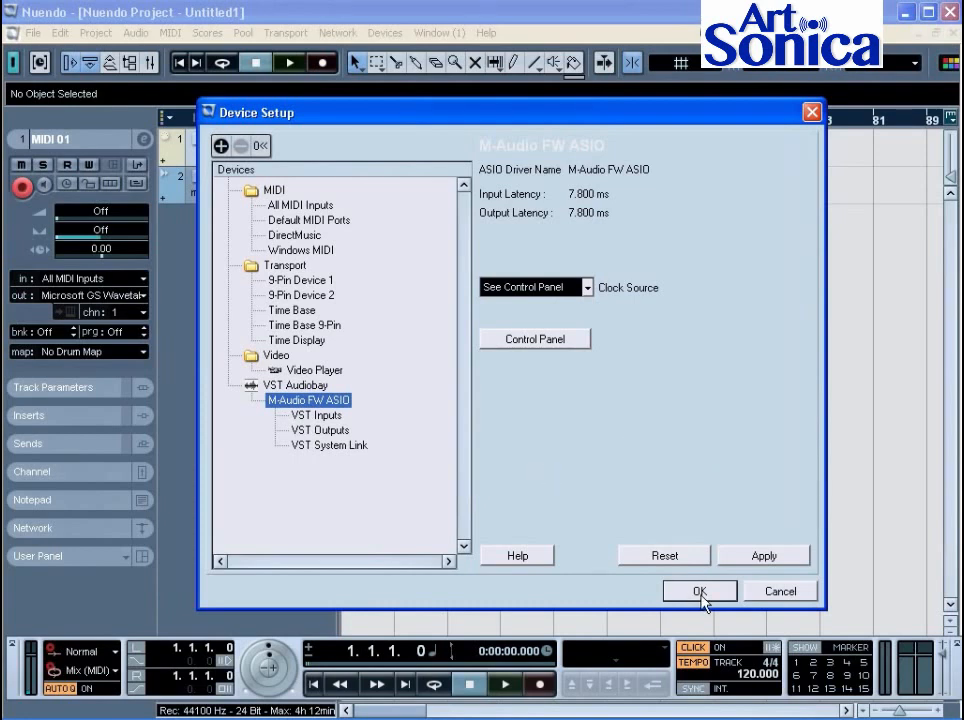